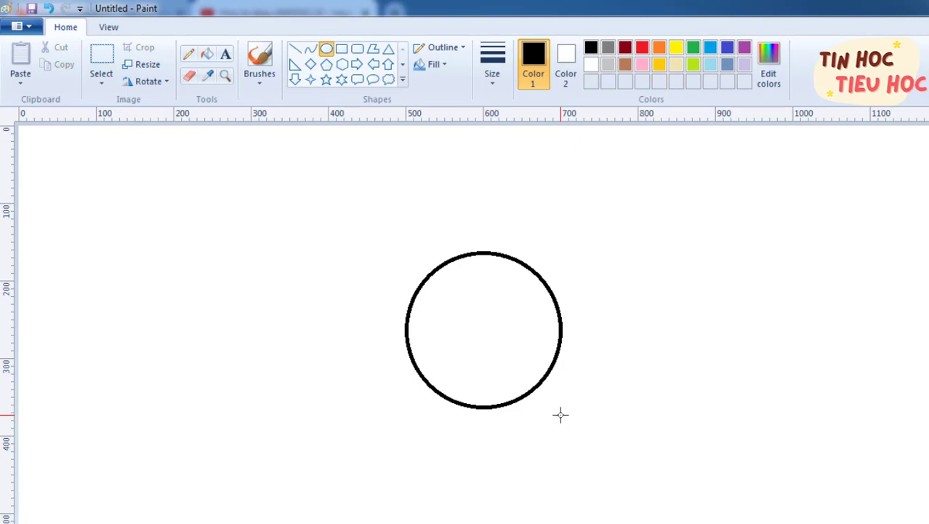
Step: Discard the first oval and draw a perfect circle about 190 px across as the right-hand eye
drag(560, 415, 565, 383)
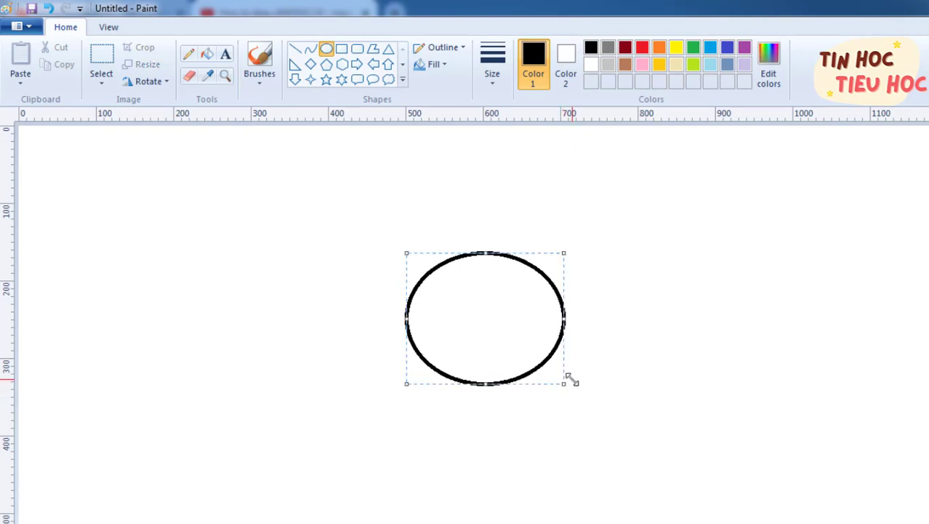
key(ctrl+z)
drag(409, 246, 558, 423)
click(617, 386)
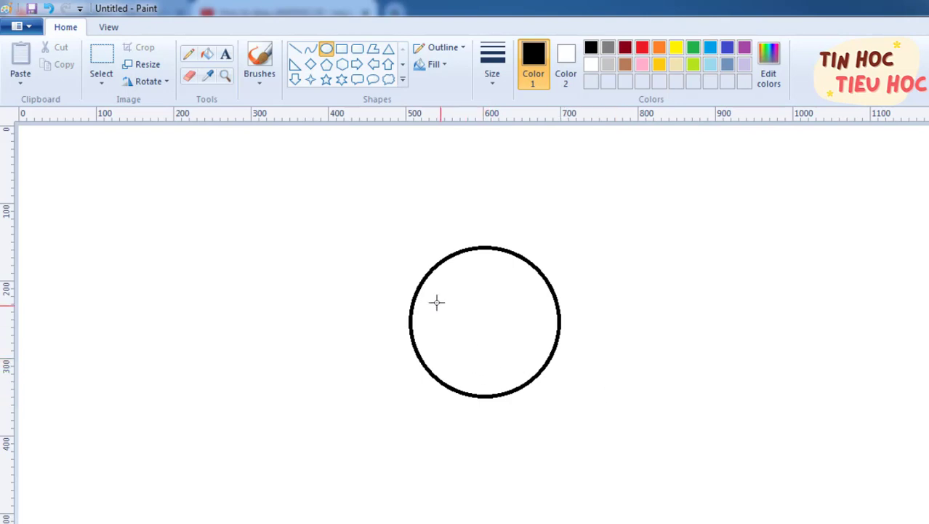
Step: Draw the nose as a U-shaped curve opening toward the face, starting on the circle's lower-left edge
click(311, 49)
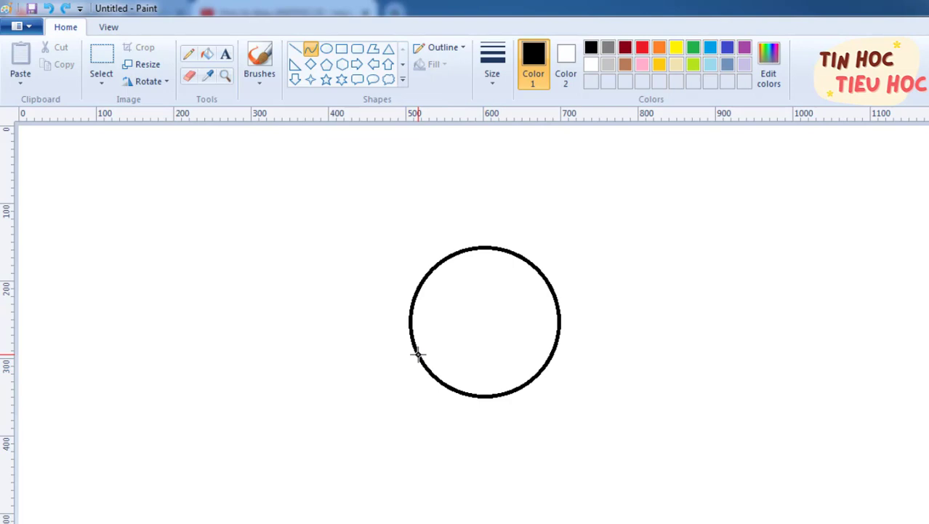
drag(418, 354, 331, 402)
click(331, 359)
click(370, 342)
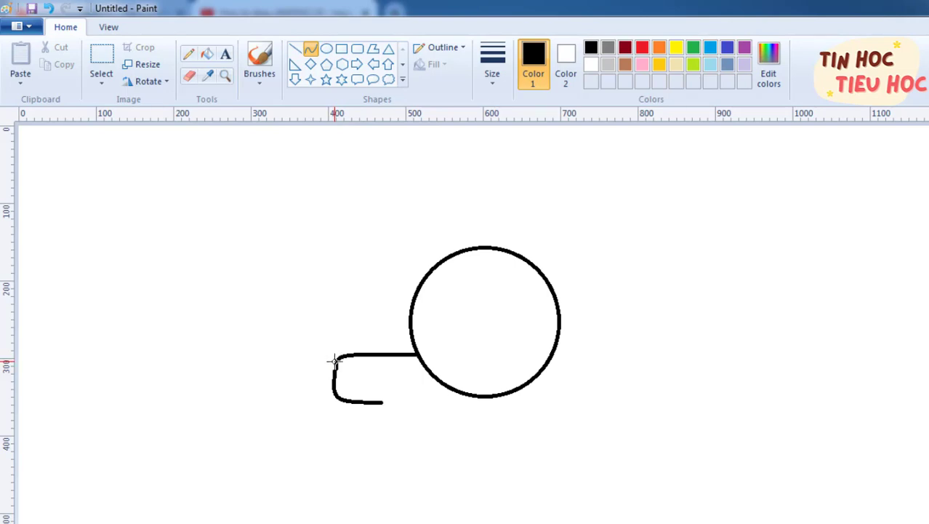
Step: Draw the second eye as a rounded curve from the nose's upper corner to the circle's upper-left edge
drag(334, 359, 434, 267)
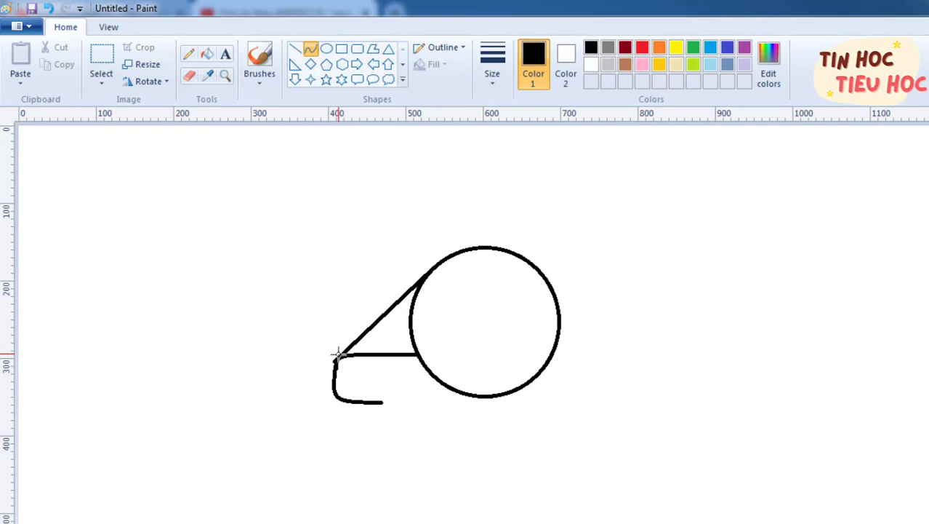
drag(338, 357, 259, 296)
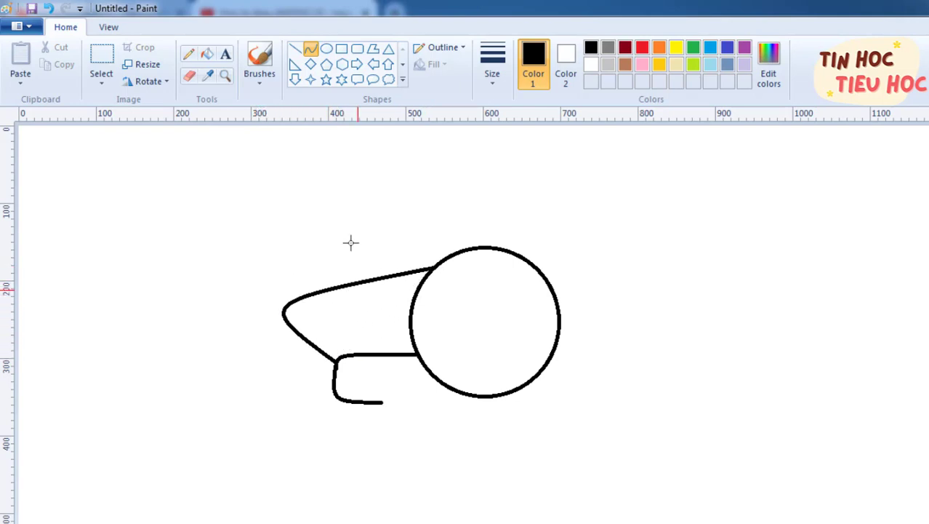
drag(350, 243, 348, 192)
click(49, 172)
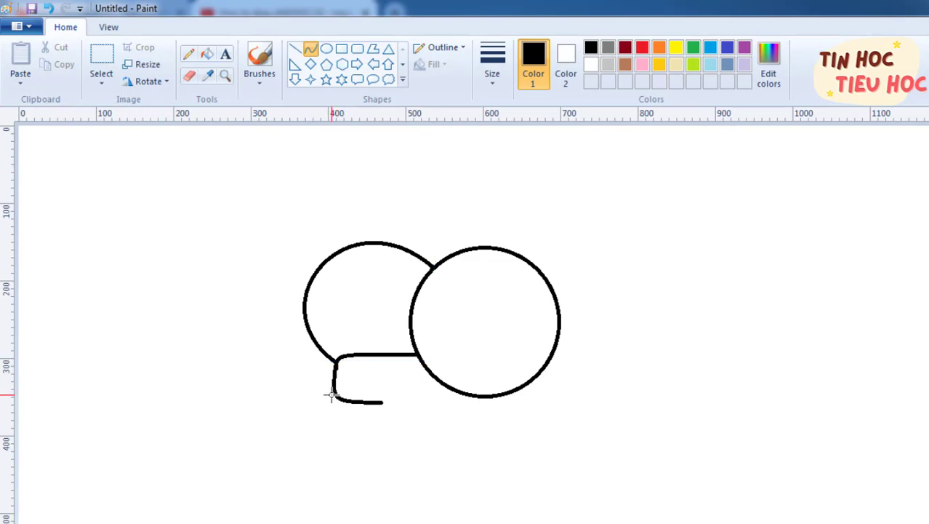
Step: Draw a slightly bent upper-lip curve about 95 px tall, running down and left from the nose's lower corner
drag(332, 394, 309, 467)
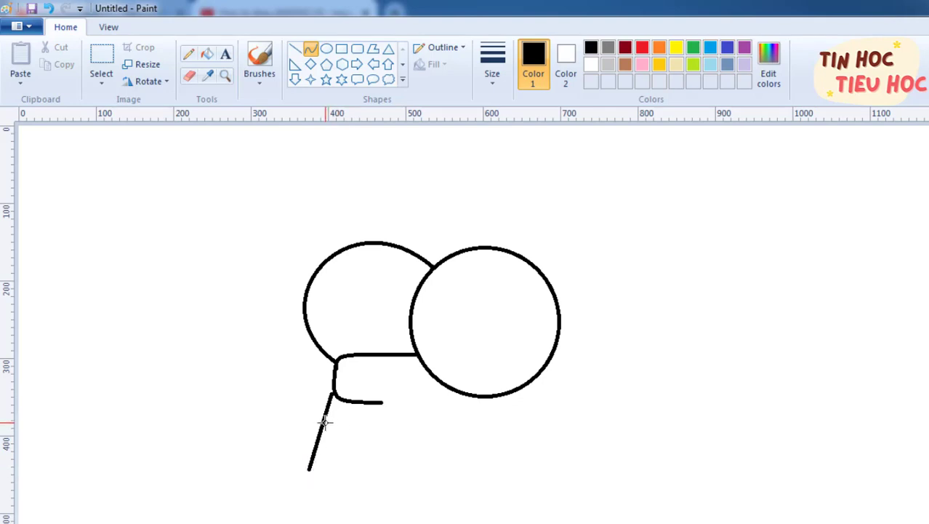
mouse_move(324, 421)
mouse_down()
mouse_move(321, 446)
mouse_move(339, 423)
mouse_up()
click(321, 435)
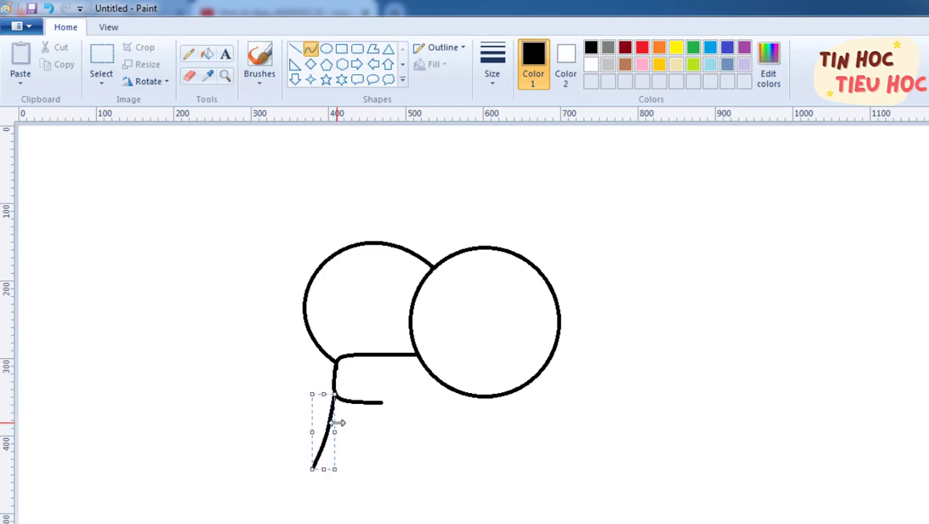
click(405, 471)
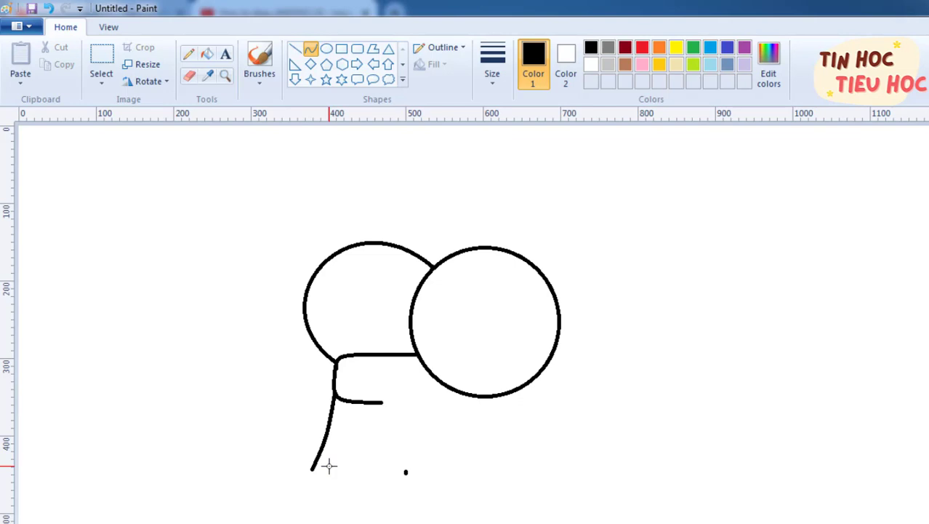
click(48, 8)
Step: Draw the mouth as a downward-bulging curve about 255 px wide, starting at the lower end of the upper-lip curve
mouse_move(312, 470)
mouse_down()
mouse_move(452, 502)
mouse_move(513, 468)
mouse_move(512, 475)
mouse_up()
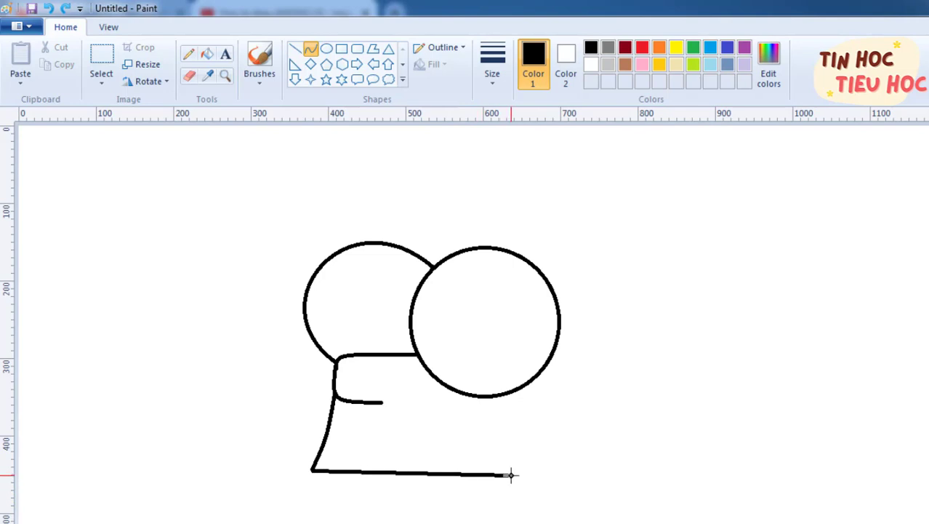
drag(337, 472, 353, 487)
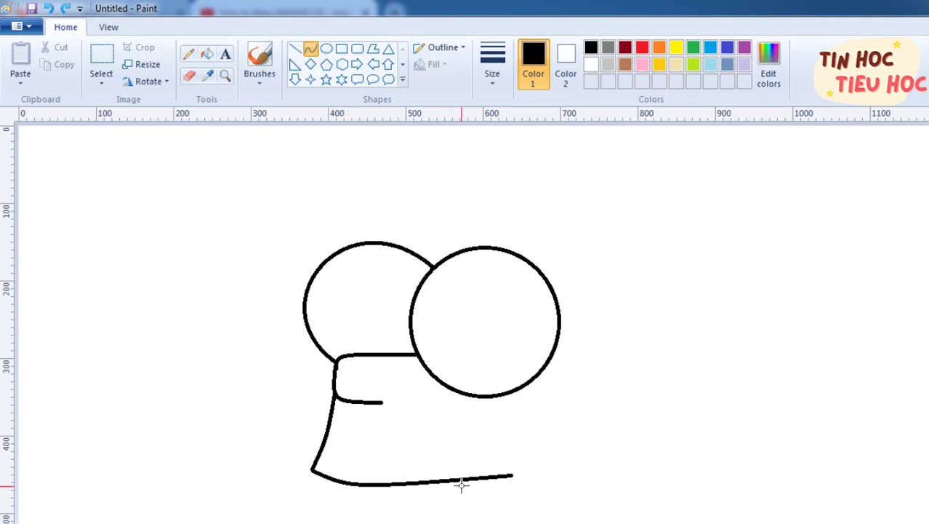
drag(461, 483, 453, 503)
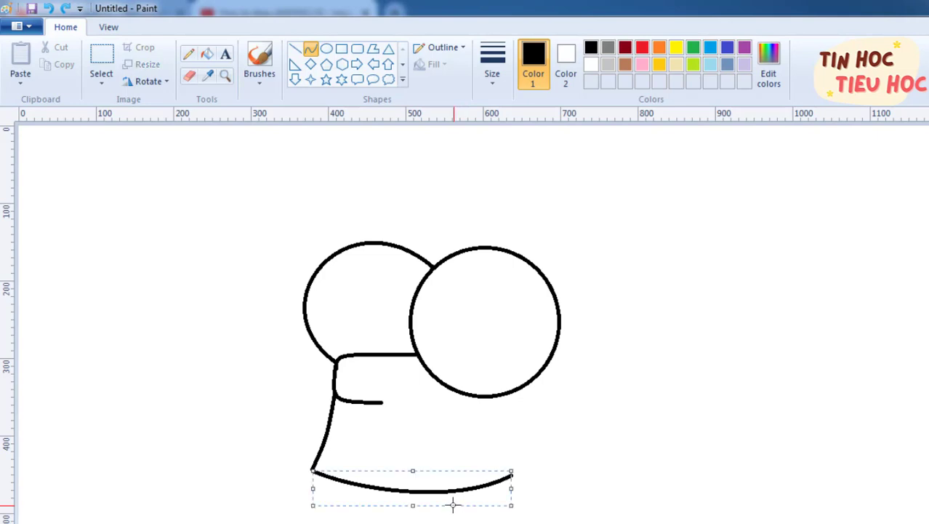
click(559, 459)
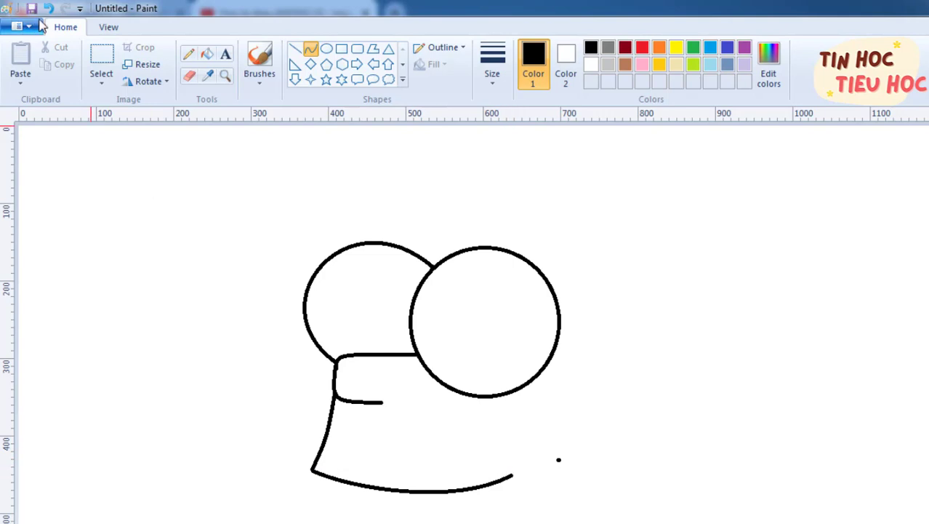
click(48, 8)
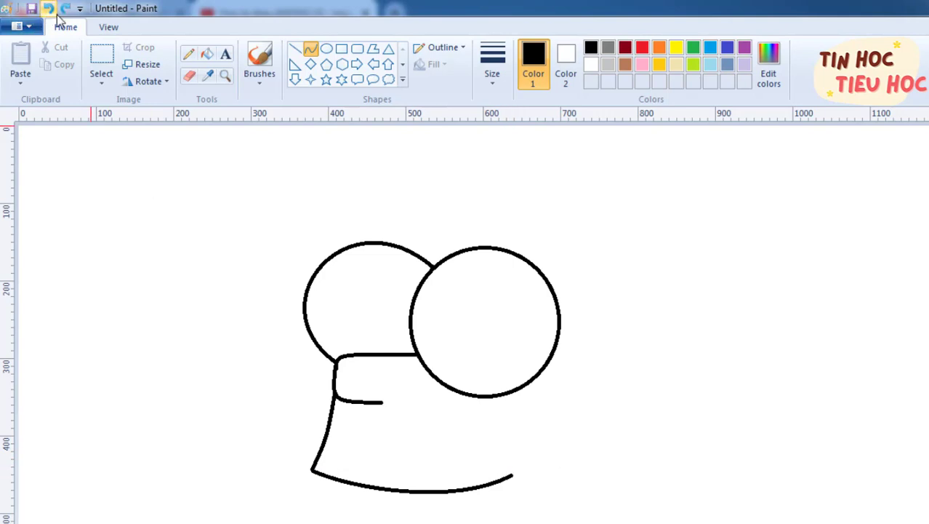
Step: Draw a short curved mark across the mouth's right corner and a small lower-lip curve sloping down from the mouth's underside
mouse_move(504, 463)
mouse_down()
mouse_move(514, 486)
mouse_move(511, 471)
mouse_up()
click(512, 472)
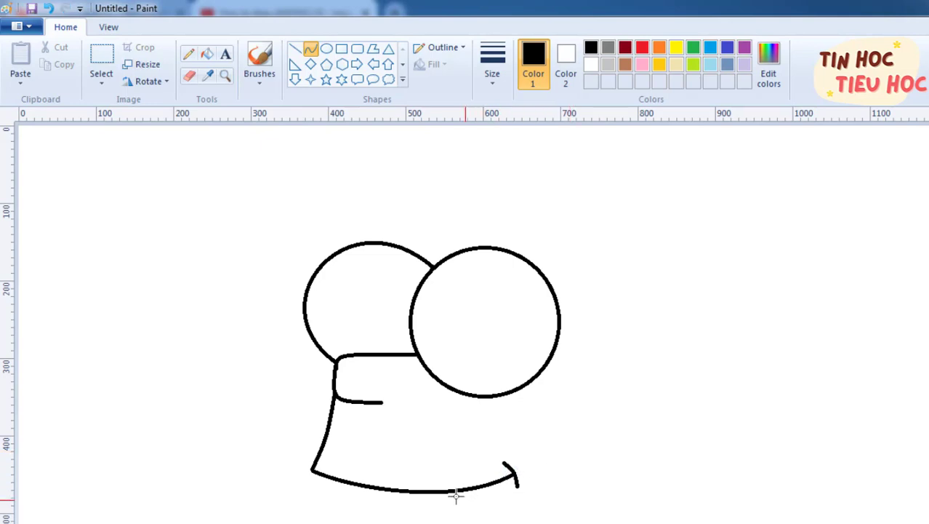
scroll(466, 320, down, 3)
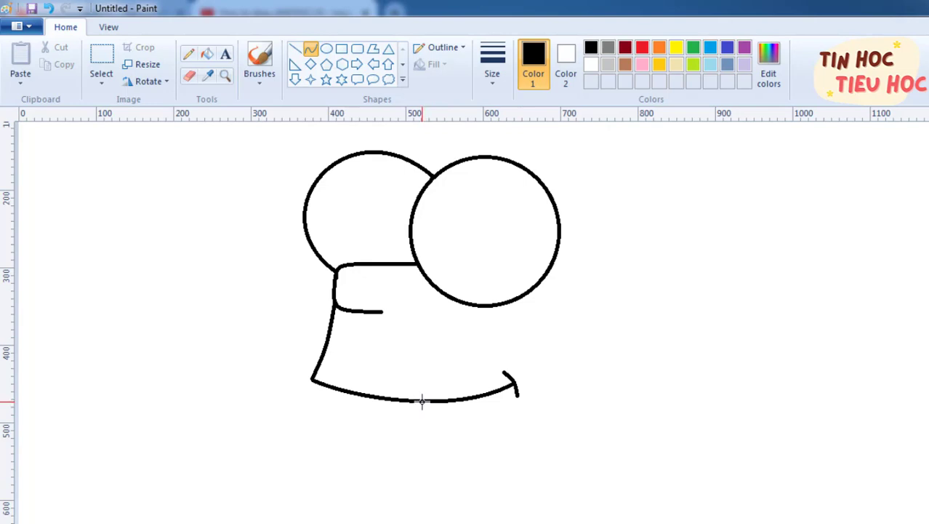
drag(435, 402, 460, 415)
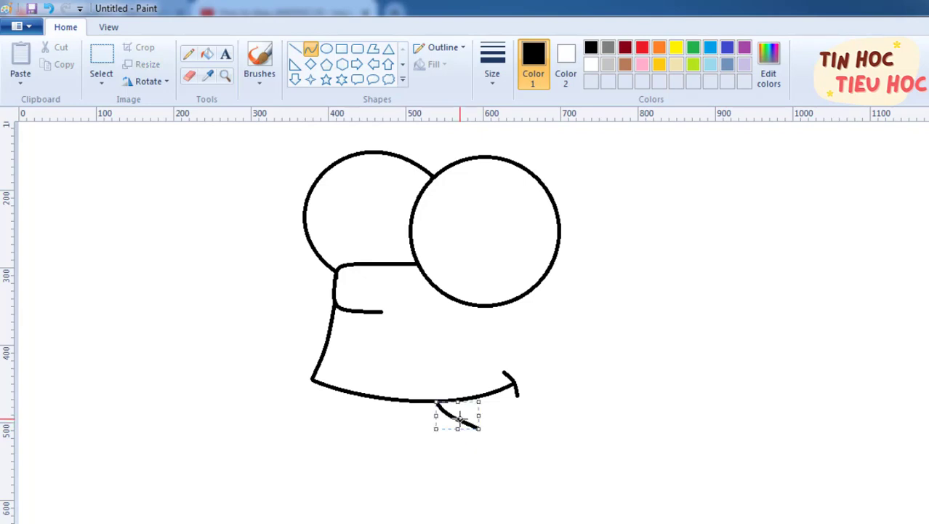
click(502, 432)
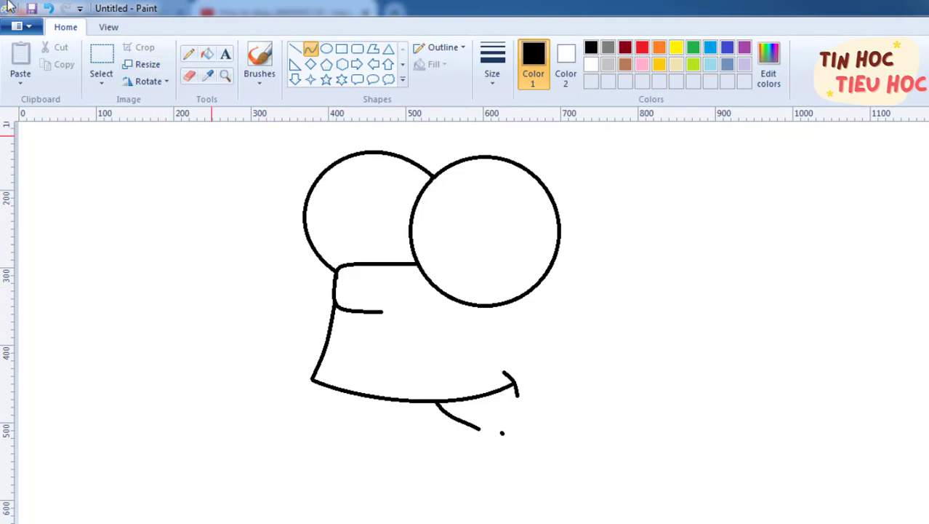
click(49, 12)
Step: Select the whole face drawing and move it about 150 px down and slightly left on the canvas
click(295, 48)
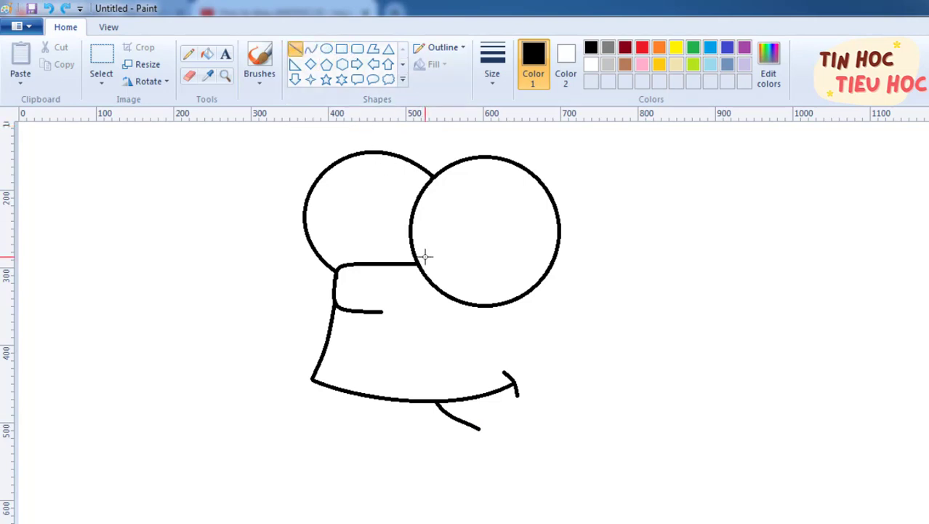
click(310, 48)
scroll(466, 320, up, 3)
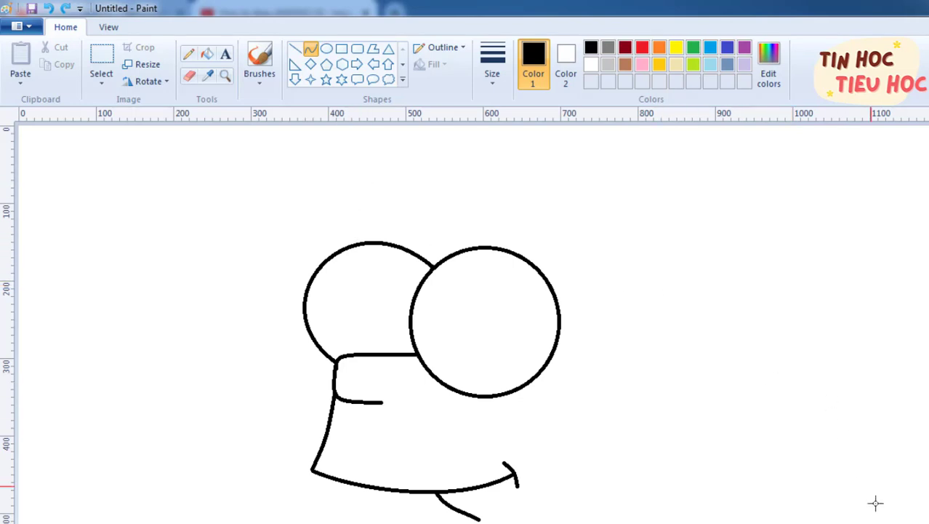
ctrl+scroll(884, 509, down, 1)
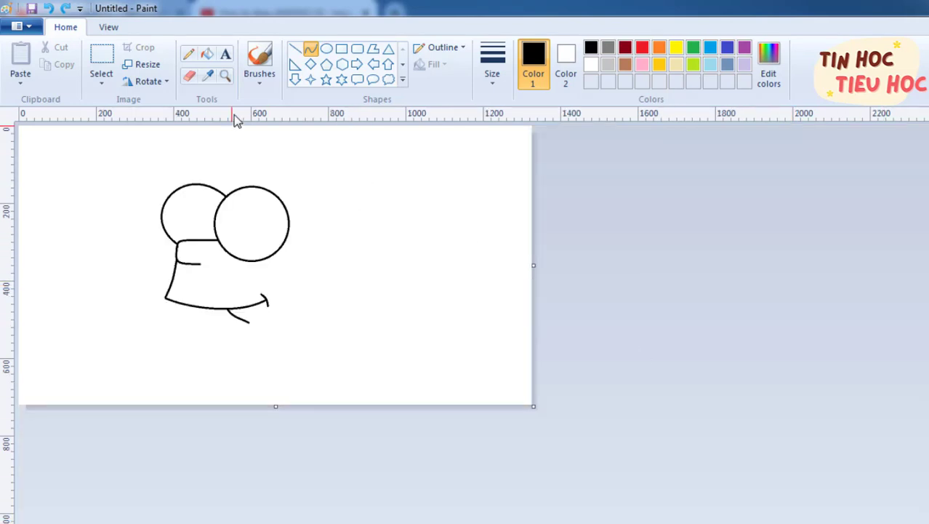
click(98, 62)
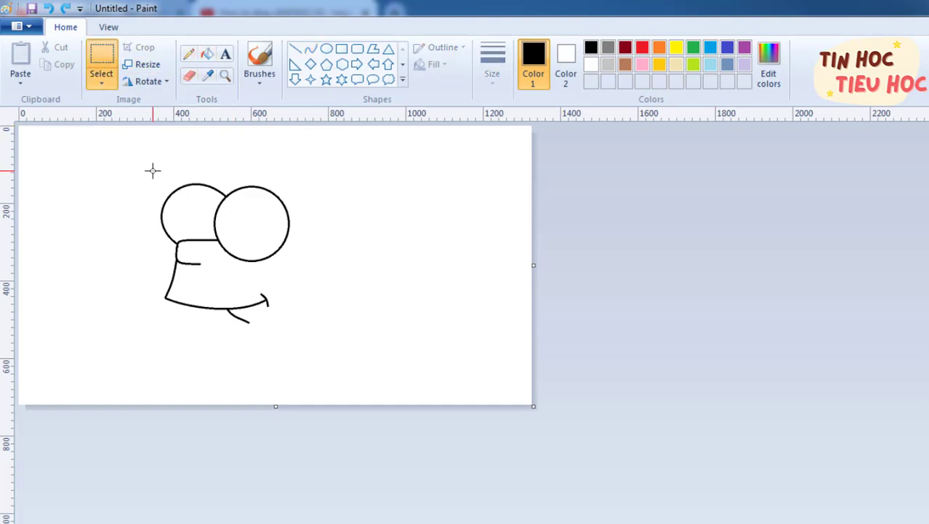
mouse_move(153, 171)
mouse_down()
mouse_move(238, 326)
mouse_move(292, 336)
mouse_up()
drag(251, 270, 242, 328)
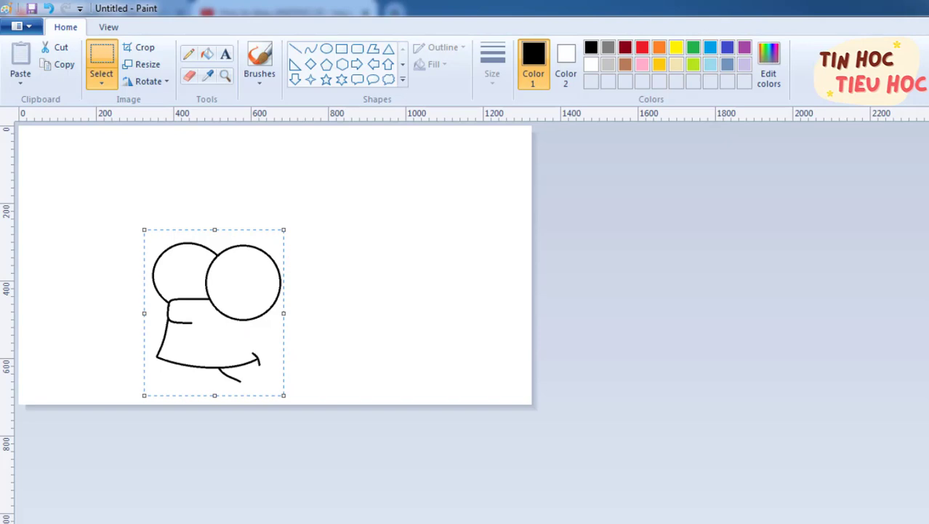
Step: Draw a short brow curve about 45 px tall, rising from the left eye's upper-left edge and bending right
ctrl+scroll(473, 324, up, 1)
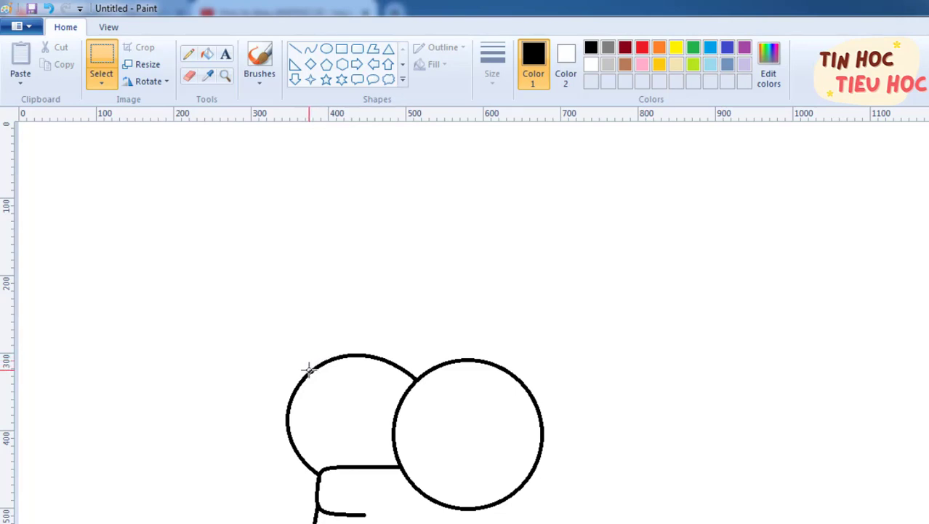
drag(309, 370, 330, 332)
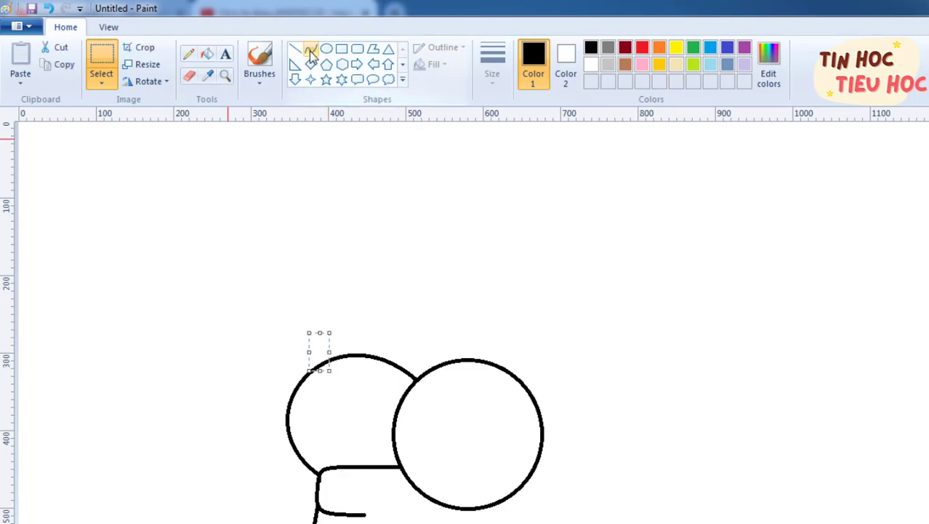
click(311, 52)
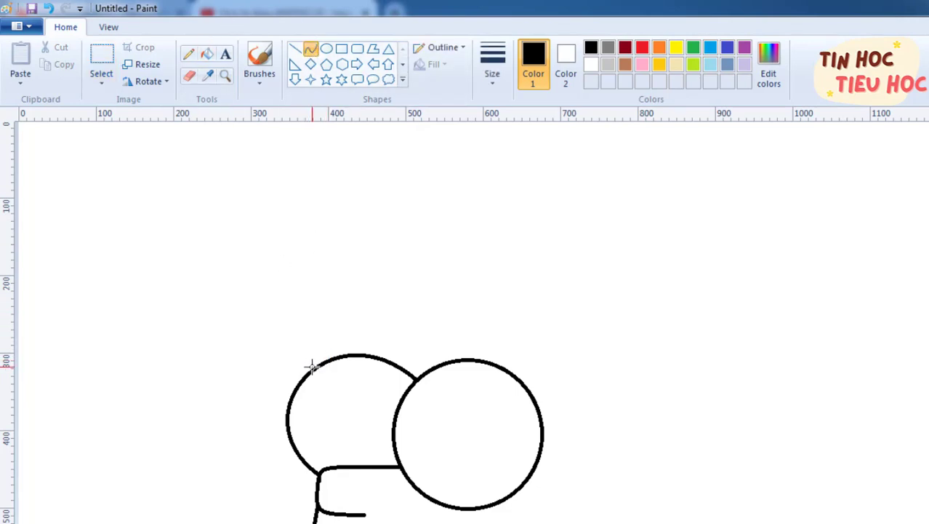
drag(317, 364, 316, 336)
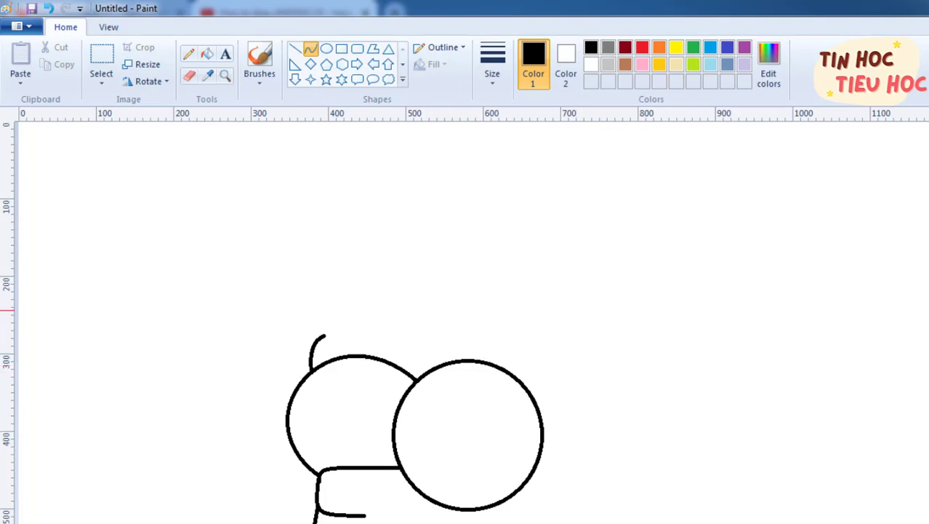
Step: Draw a tall, slightly bent forehead curve about 260 px high, rising from the top of the short brow curve
scroll(500, 257, down, 3)
scroll(499, 258, up, 3)
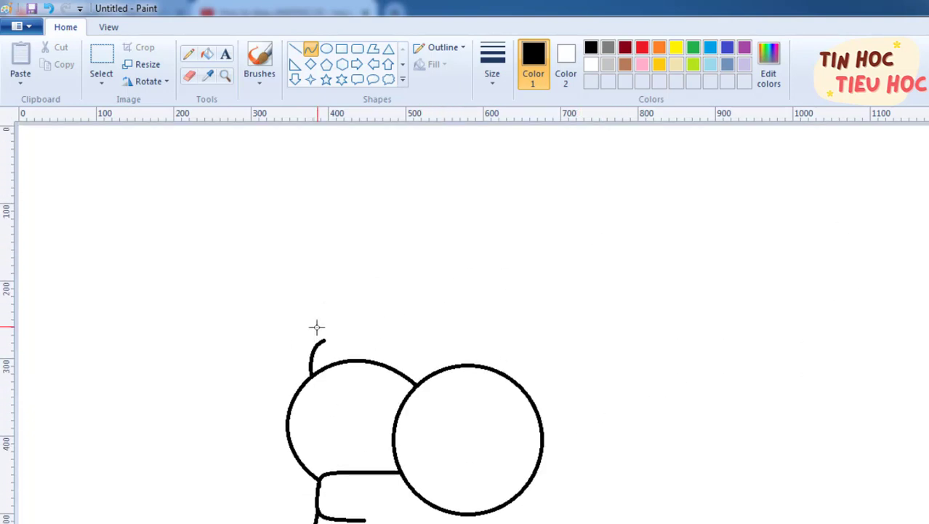
drag(325, 339, 329, 344)
drag(323, 340, 329, 138)
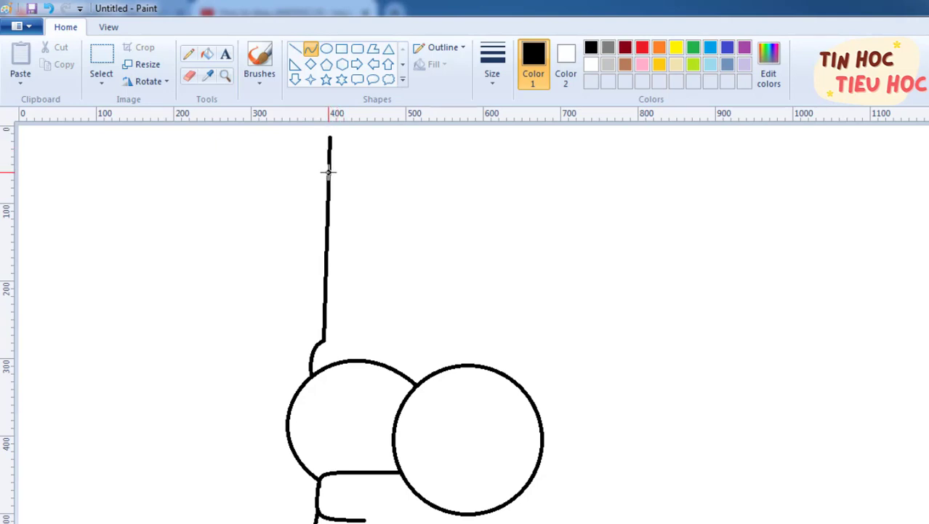
mouse_move(328, 170)
mouse_down()
mouse_move(336, 250)
mouse_move(331, 169)
mouse_move(336, 181)
mouse_up()
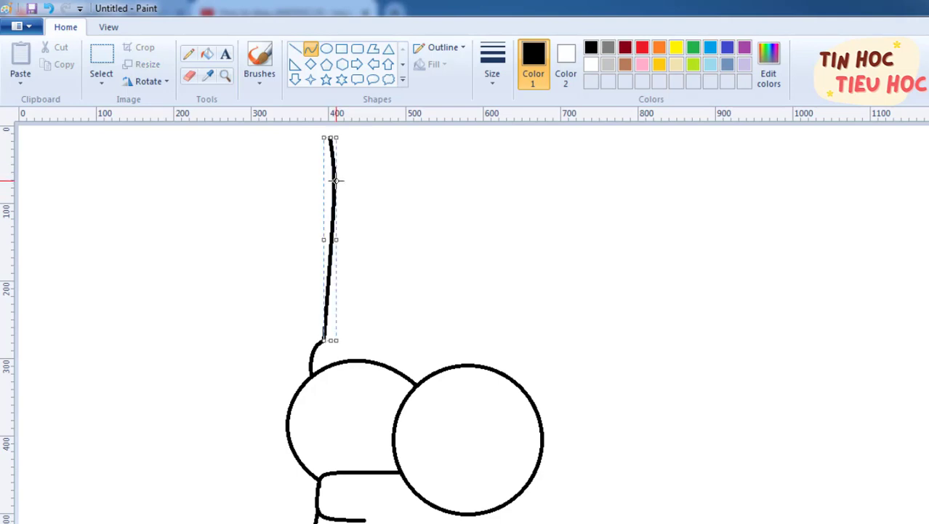
click(432, 192)
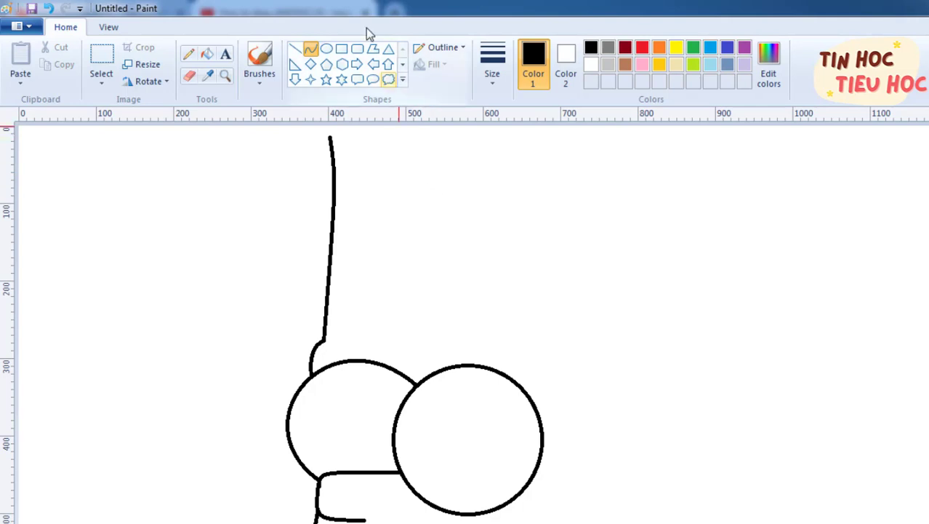
Step: Draw straight zigzag hair lines running right from the top of the forehead curve, forming the first two spikes about 40 px tall
click(296, 51)
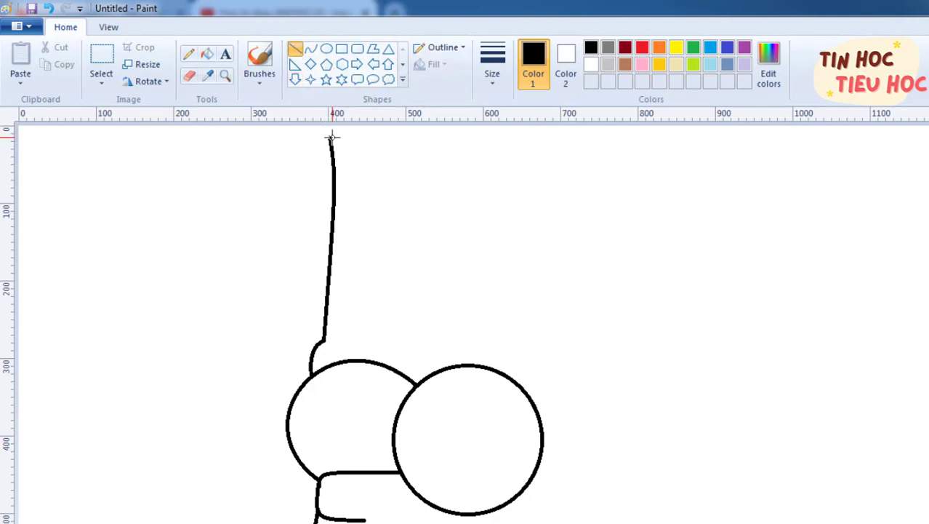
mouse_move(331, 136)
mouse_down()
mouse_move(356, 168)
mouse_move(363, 146)
mouse_move(354, 164)
mouse_up()
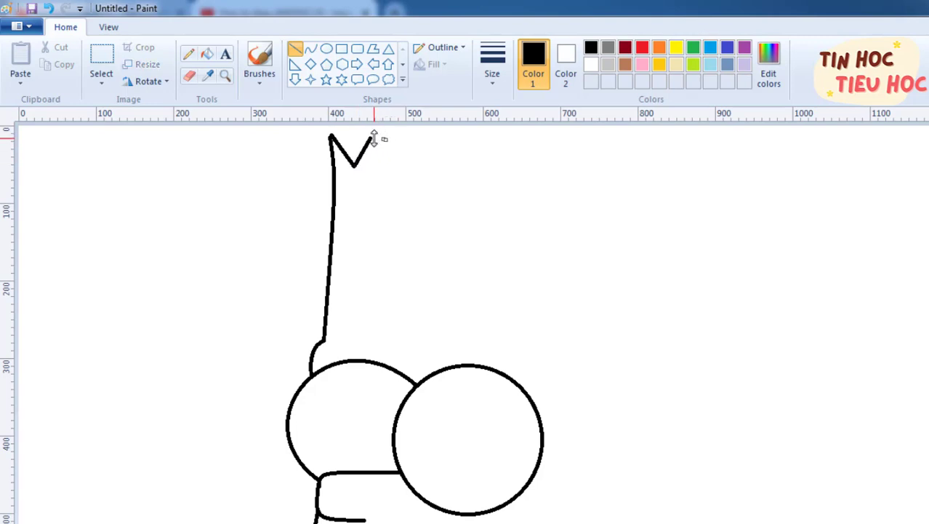
click(48, 8)
drag(370, 138, 382, 166)
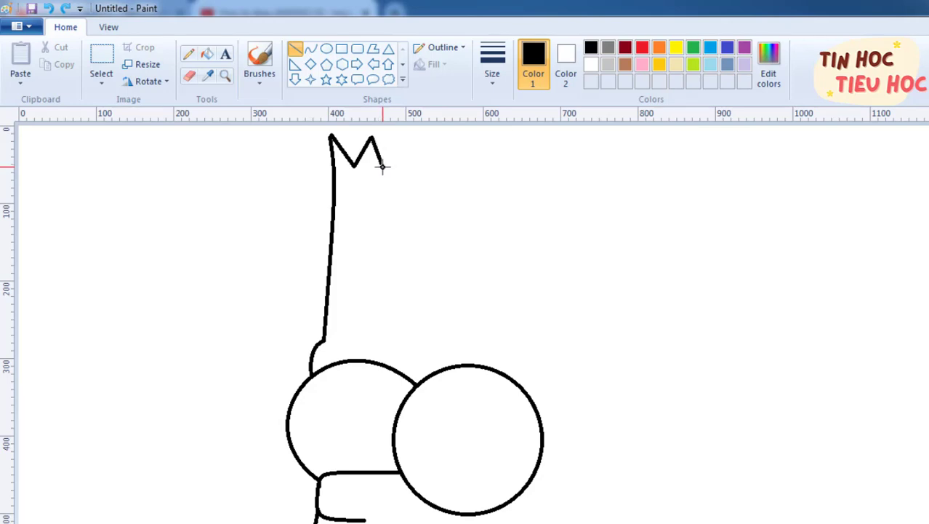
drag(404, 135, 384, 165)
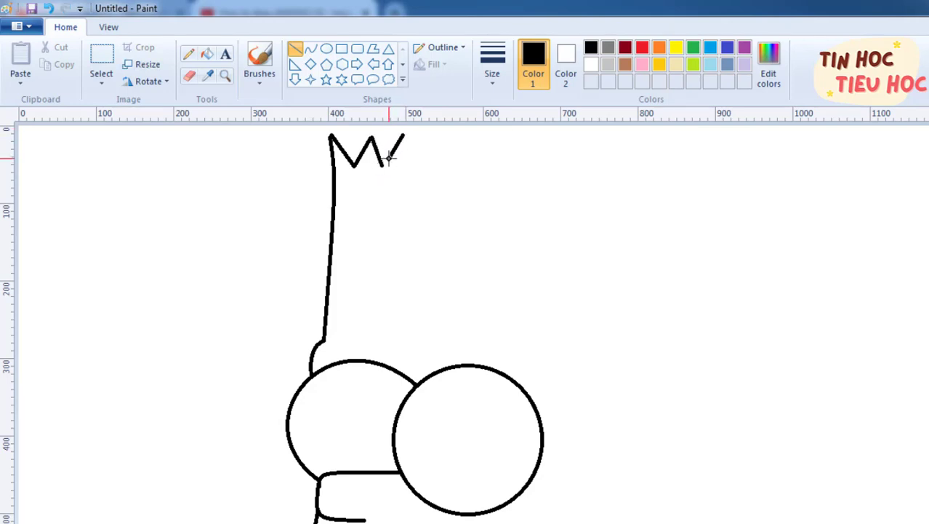
Step: Extend the zigzag hairline to the right with three more narrow spikes about 35 to 45 px tall, ending on a rising line
mouse_move(403, 133)
mouse_down()
mouse_move(412, 138)
mouse_move(400, 142)
mouse_up()
drag(400, 140, 411, 165)
mouse_move(430, 131)
mouse_down()
mouse_move(411, 162)
mouse_move(457, 137)
mouse_move(431, 131)
mouse_move(443, 163)
mouse_move(457, 137)
mouse_up()
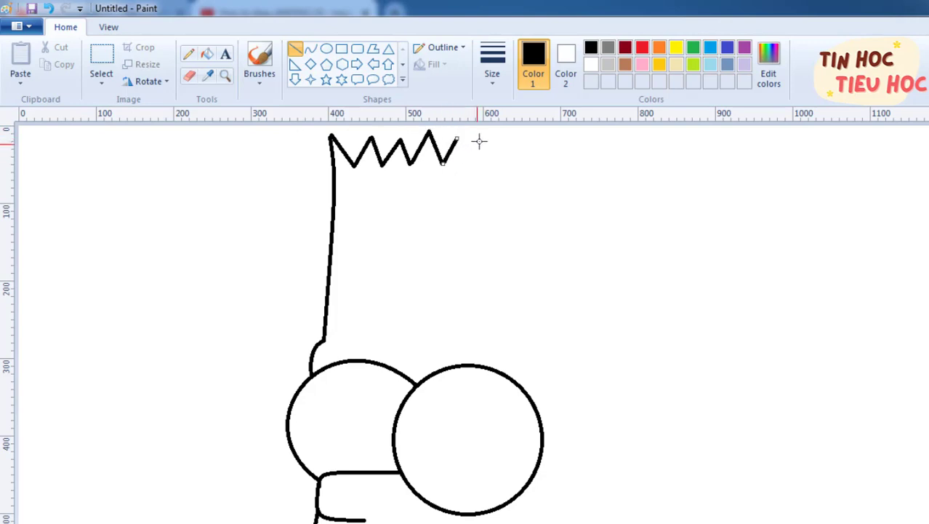
drag(458, 137, 471, 163)
drag(497, 135, 472, 162)
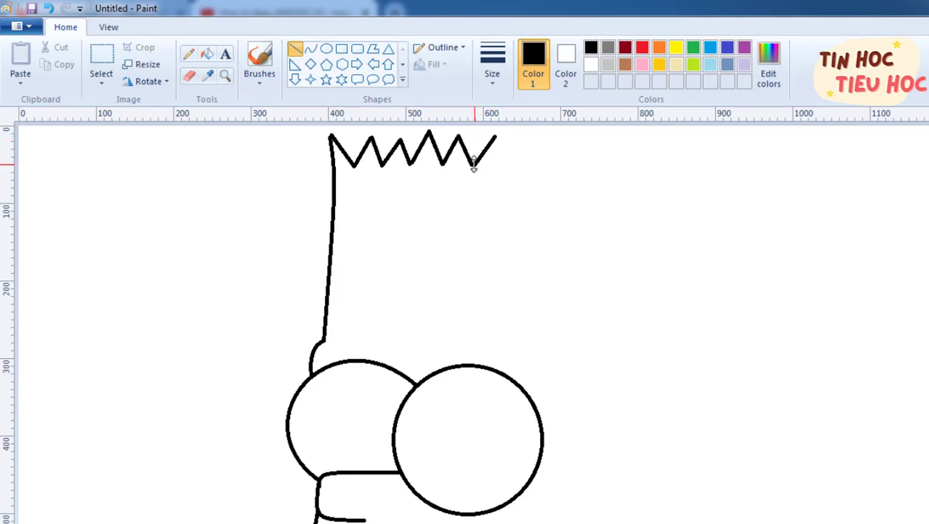
click(492, 139)
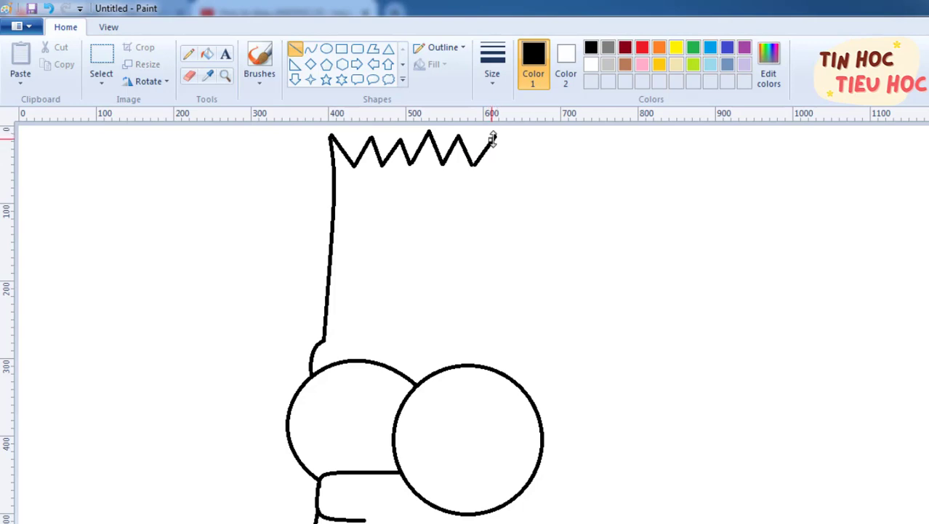
Step: Continue the hairline with wider spikes about 45 px tall that step gradually downward to the right, ending on a falling line
drag(493, 136, 502, 169)
mouse_move(530, 147)
mouse_down()
mouse_move(501, 167)
mouse_move(534, 166)
mouse_move(538, 183)
mouse_up()
click(573, 148)
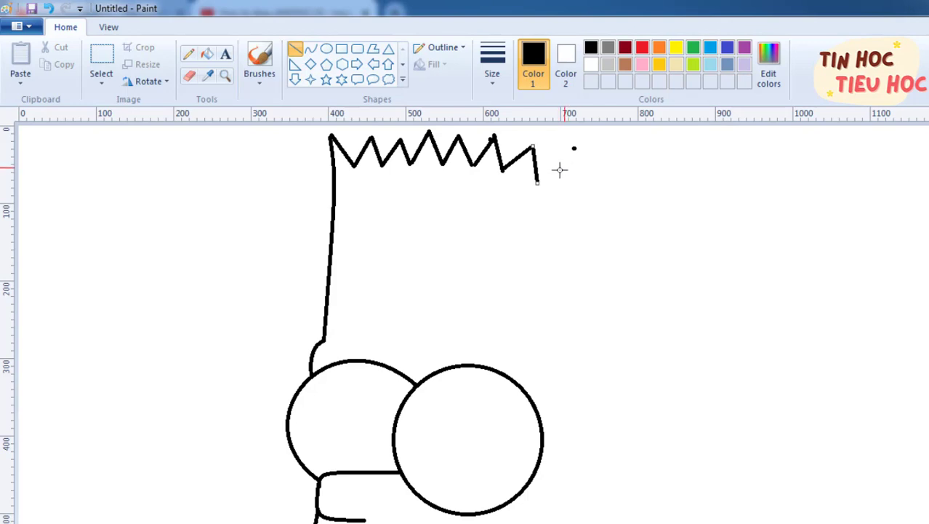
drag(571, 161, 573, 197)
click(618, 168)
Step: Finish the hairline with another downward-stepping spike and a last rising line at its right end, about 55 px below to the tip's base
scroll(637, 185, down, 2)
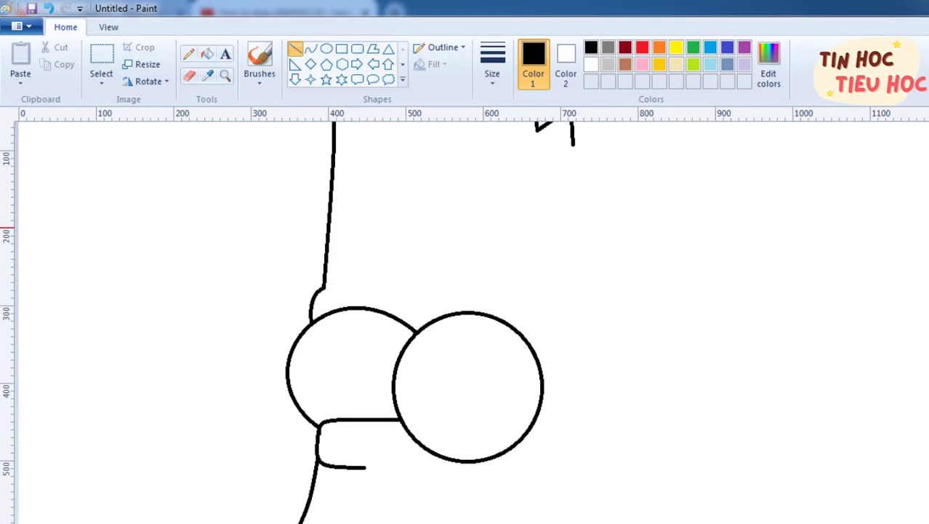
key(ctrl+Page_Down)
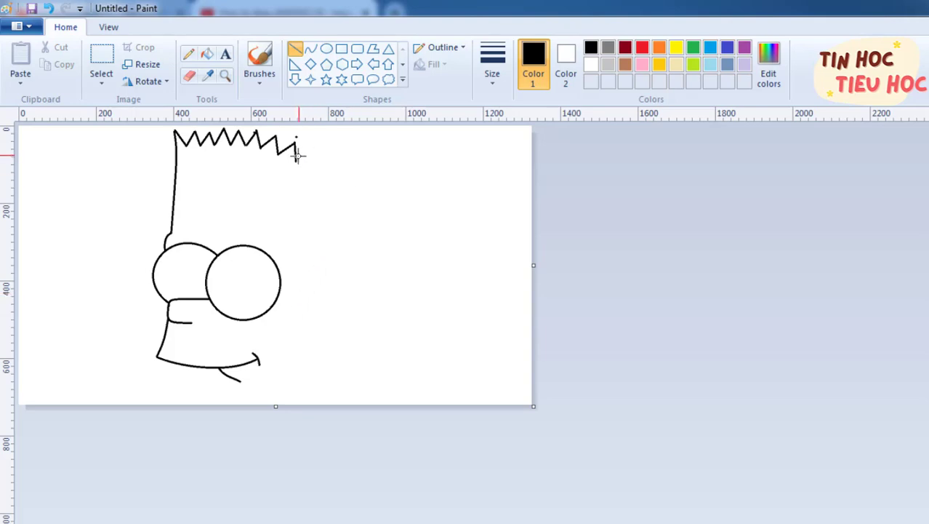
drag(297, 160, 314, 145)
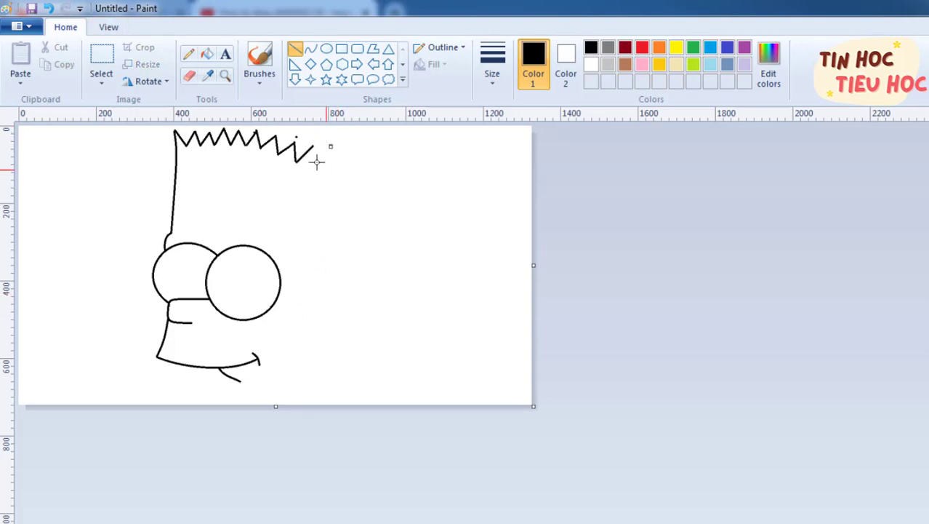
drag(310, 147, 313, 167)
key(ctrl+Page_Up)
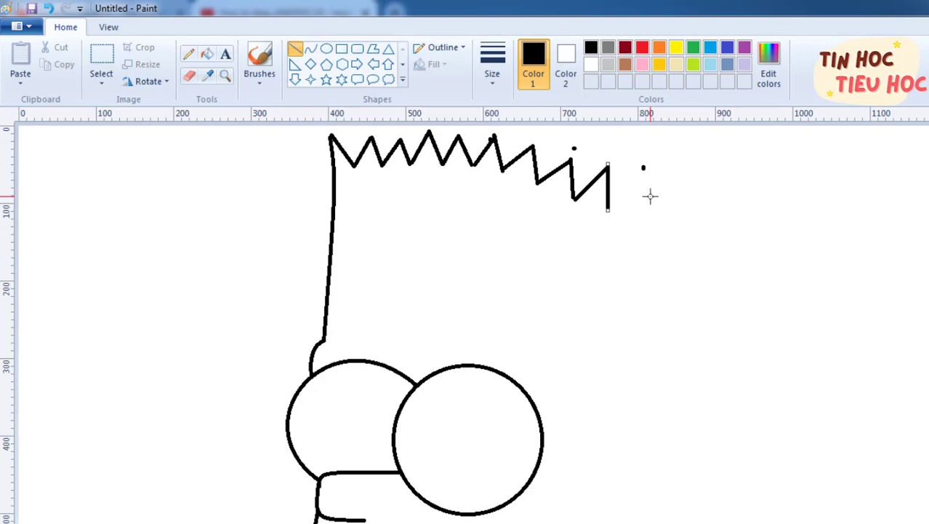
click(650, 195)
drag(643, 180, 607, 212)
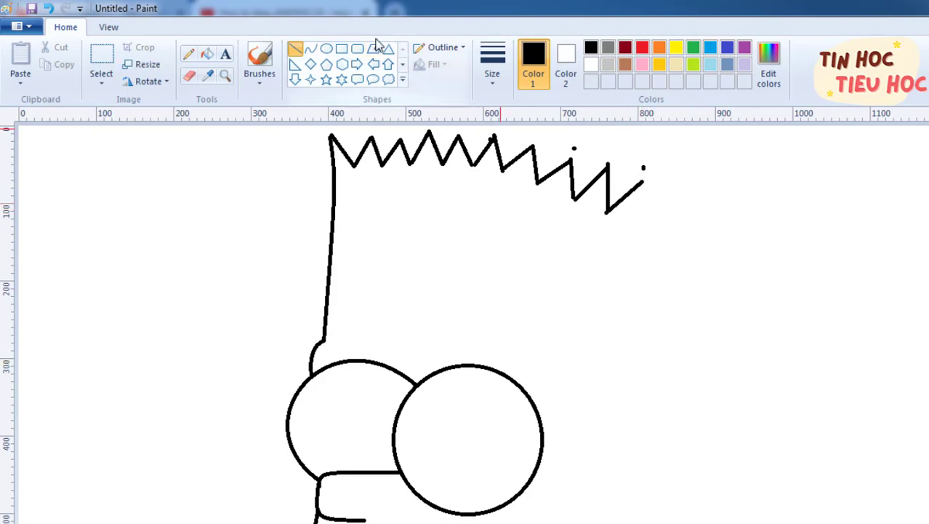
Step: Draw the back-of-head curve about 430 px tall, running down from the last hair spike and bowing slightly toward the face
click(311, 48)
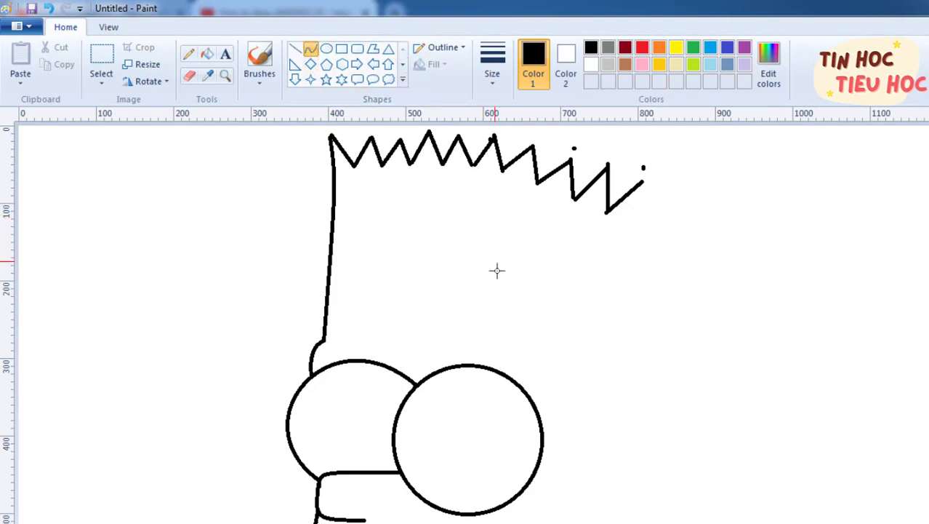
scroll(465, 320, down, 3)
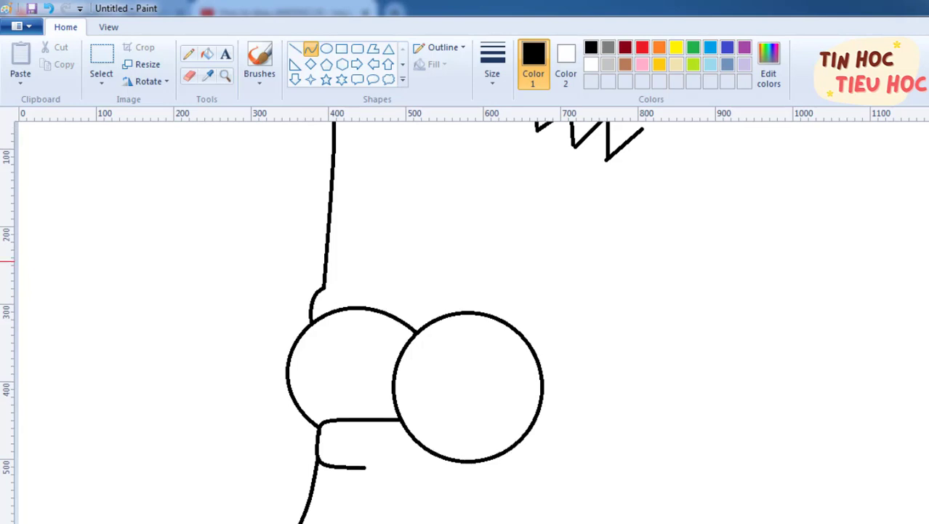
scroll(465, 319, up, 2)
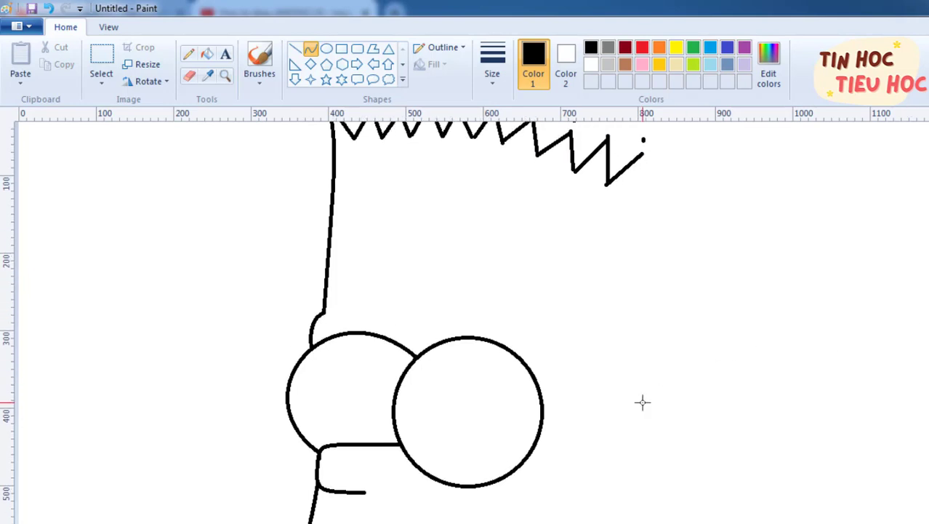
scroll(466, 320, down, 3)
scroll(465, 320, up, 1)
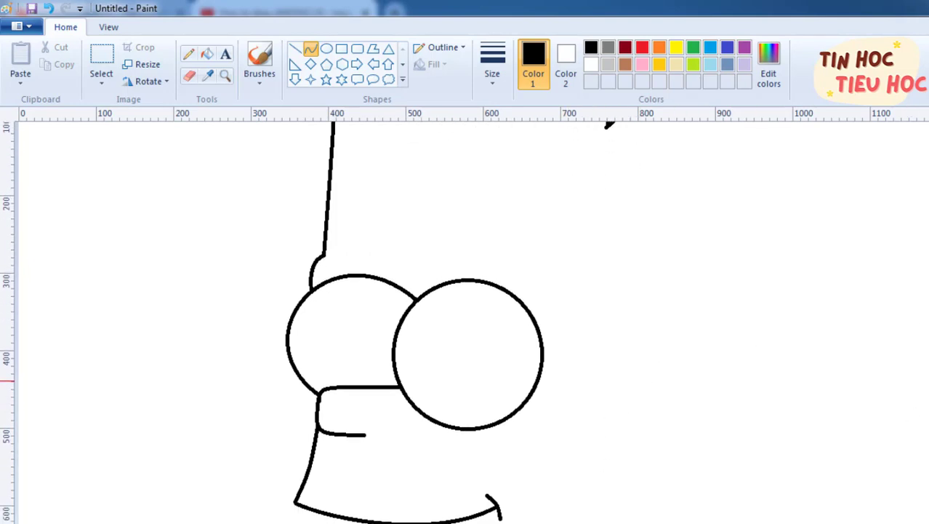
scroll(411, 314, down, 1)
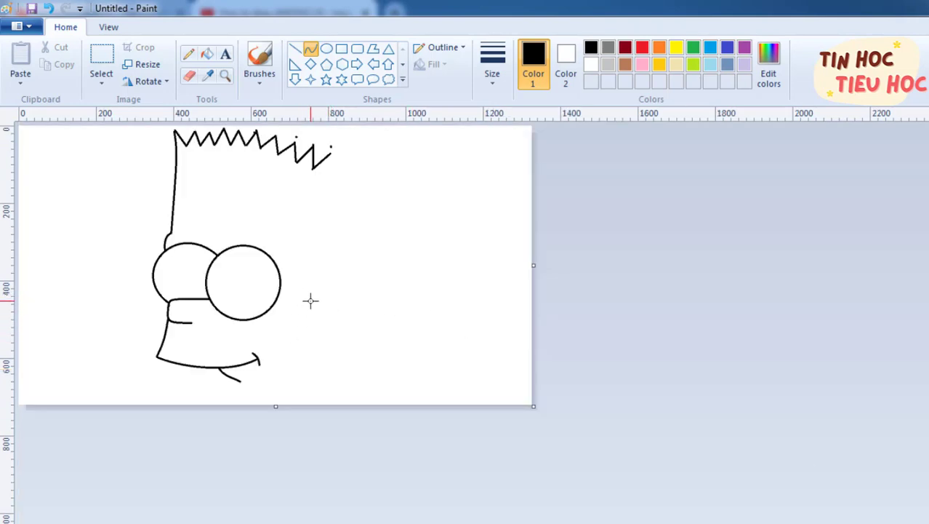
drag(330, 149, 304, 317)
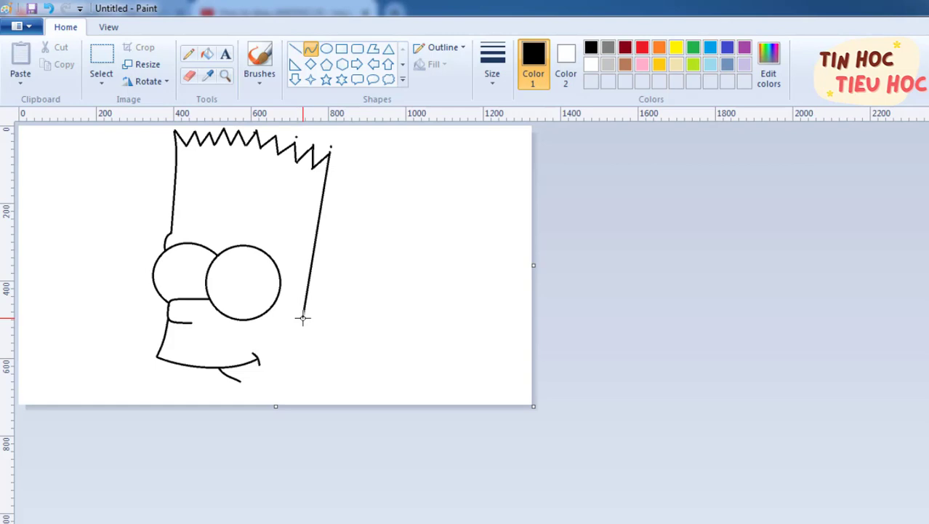
drag(317, 239, 306, 238)
click(307, 238)
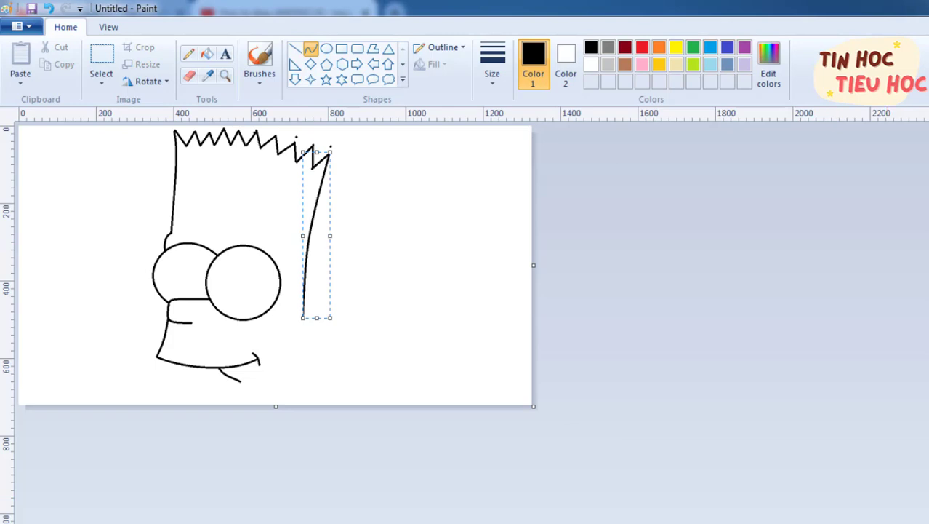
key(ctrl+Page_Up)
scroll(465, 320, down, 3)
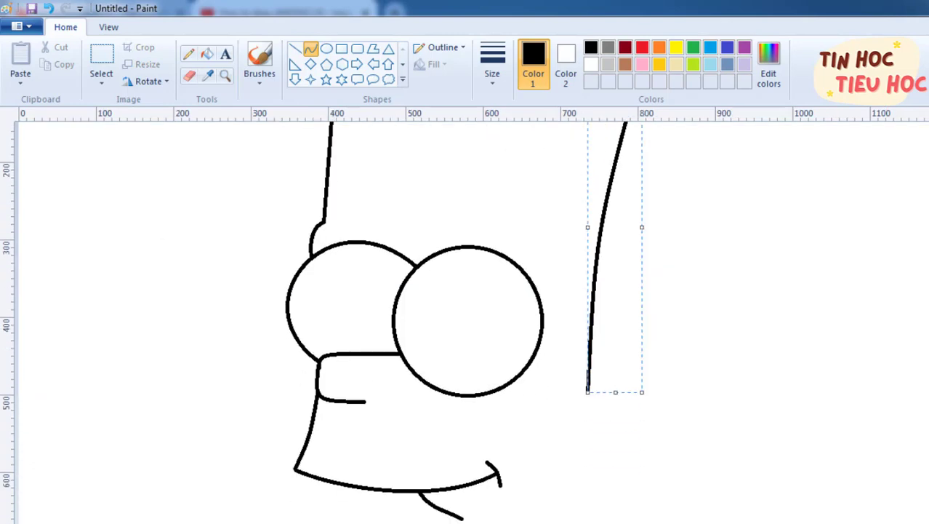
click(791, 364)
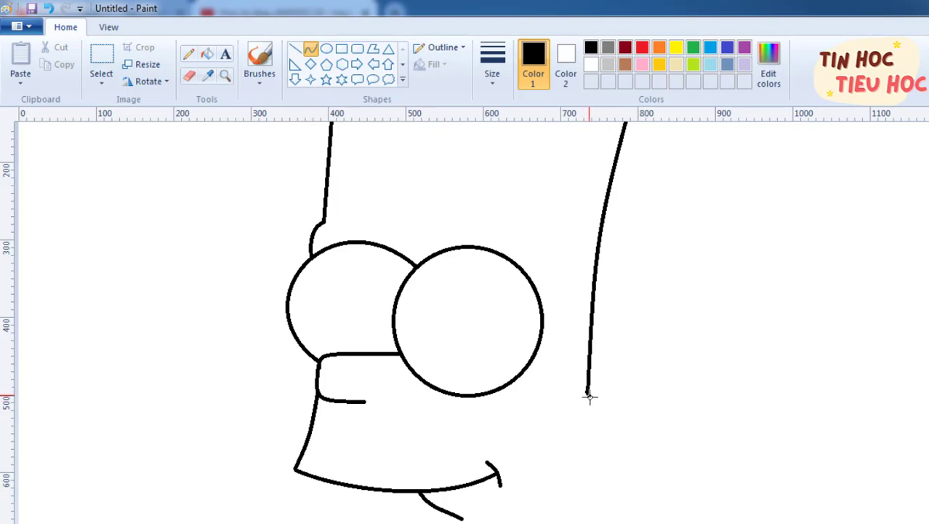
Step: Draw a small C-shaped ear curve about 45 px tall, opening toward the face, at the lower end of the back-of-head curve
drag(588, 391, 578, 425)
click(47, 10)
mouse_move(571, 388)
mouse_down()
mouse_move(568, 428)
mouse_move(573, 388)
mouse_move(602, 389)
mouse_move(589, 406)
mouse_move(603, 422)
mouse_up()
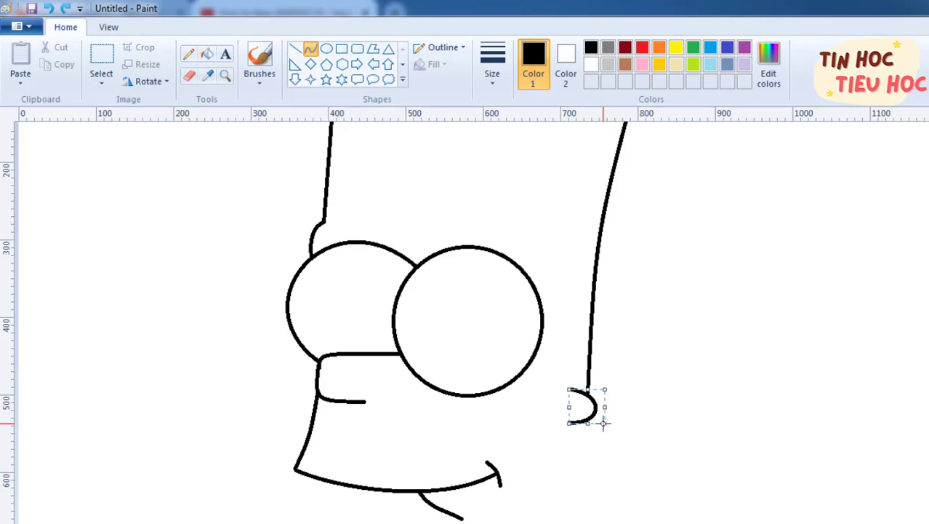
click(640, 412)
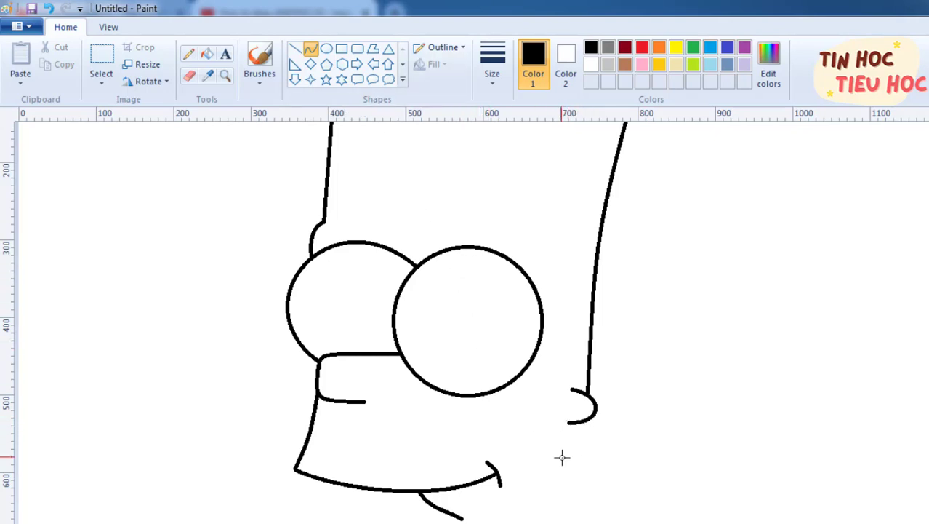
drag(573, 424, 575, 451)
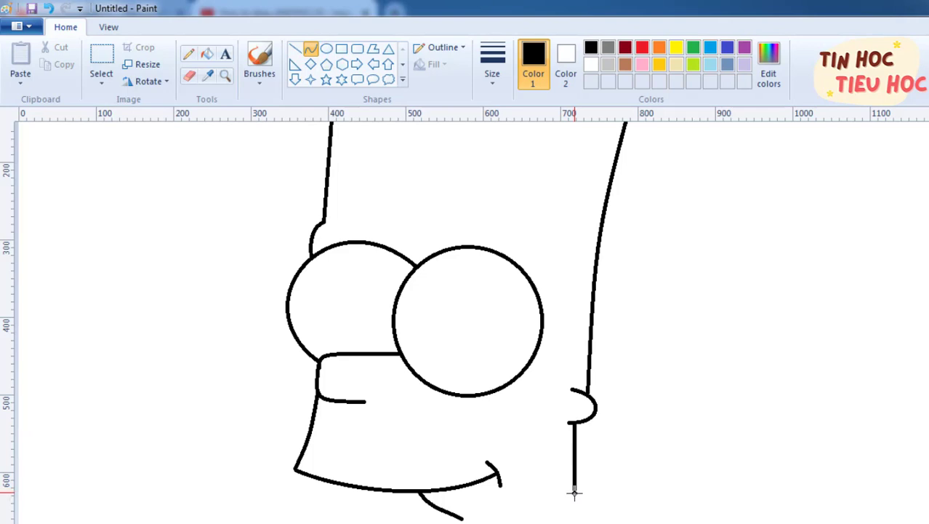
drag(575, 493, 575, 518)
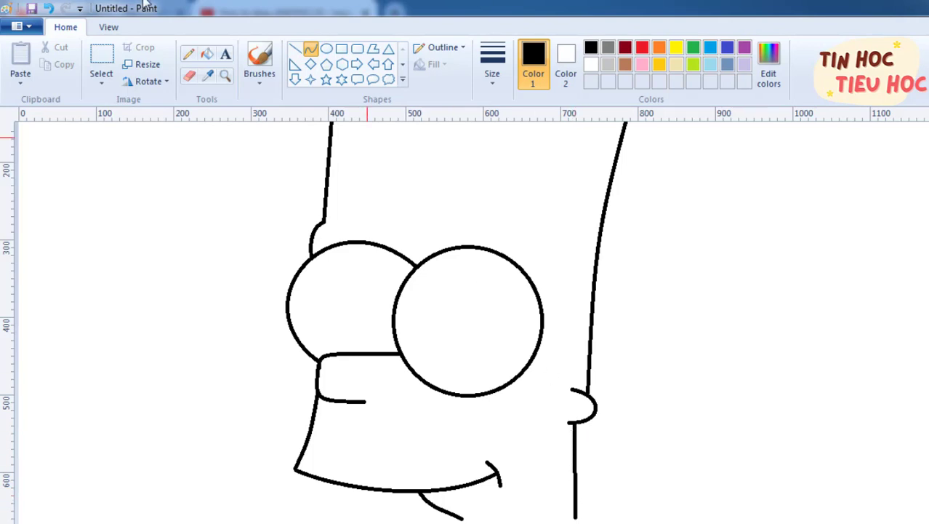
click(31, 8)
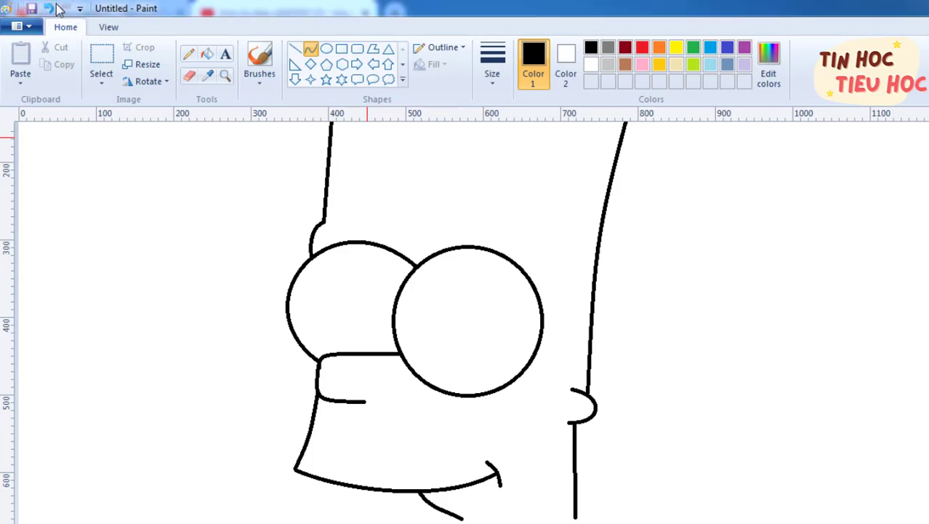
click(771, 144)
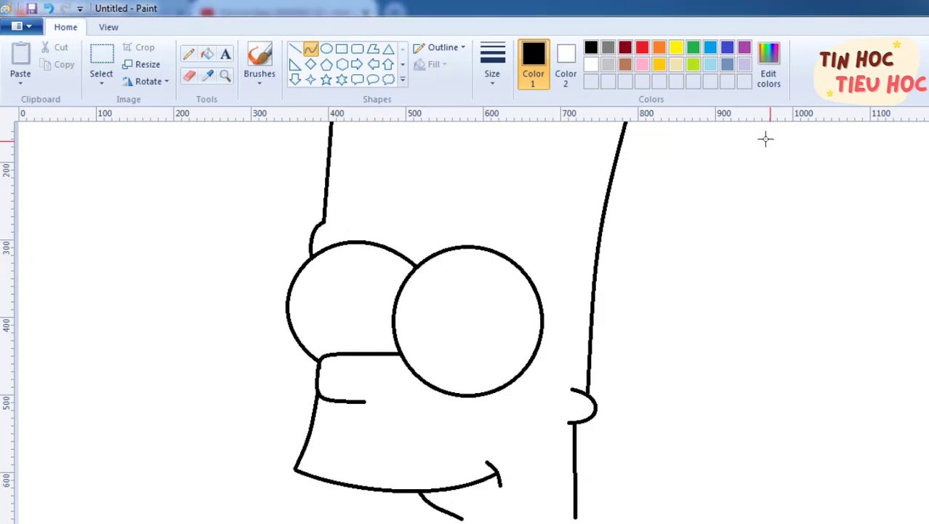
click(48, 8)
Step: Draw a slightly bent neck curve about 115 px tall below the ear and a small T-shaped mark inside the ear
scroll(643, 393, down, 1)
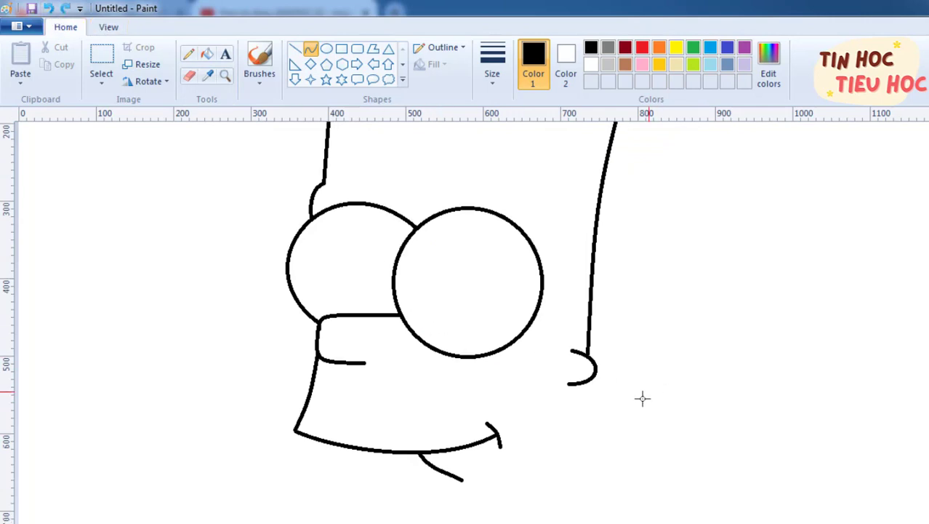
drag(581, 383, 579, 471)
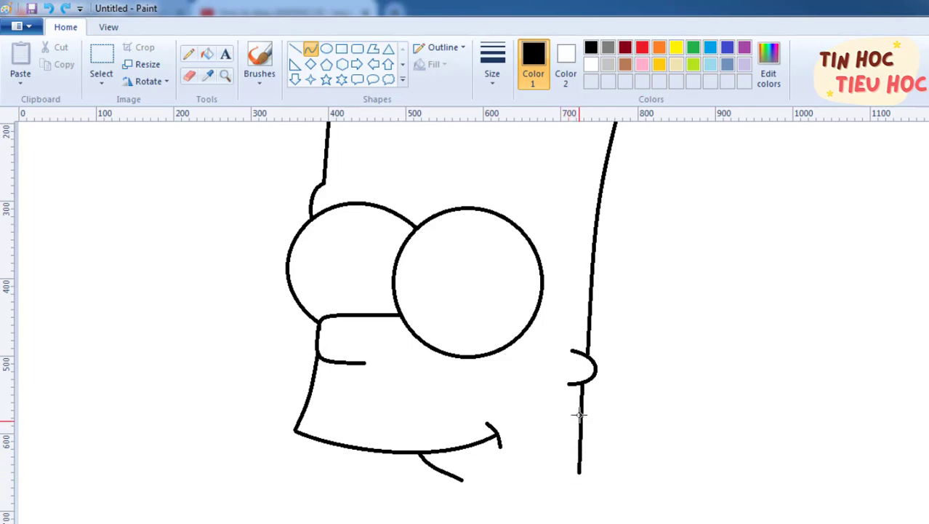
drag(579, 415, 578, 429)
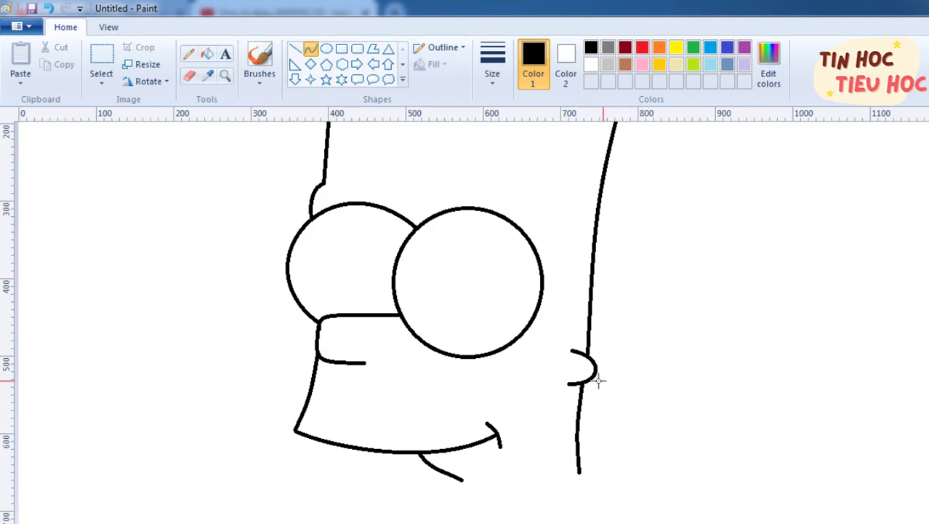
mouse_move(567, 366)
mouse_down()
mouse_move(589, 367)
mouse_move(576, 362)
mouse_up()
Step: Draw a circular pupil about 45 px in diameter inside each eye, the right eye first
click(329, 50)
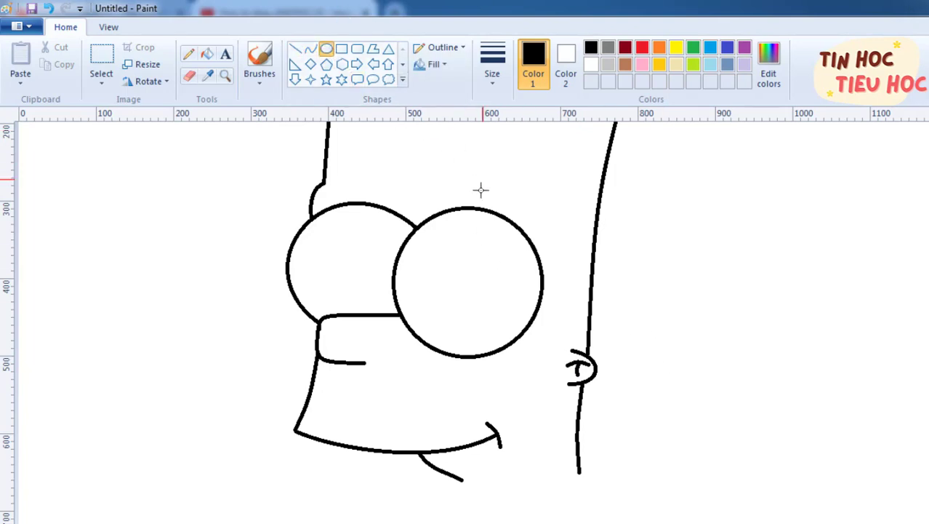
mouse_move(466, 270)
mouse_down()
mouse_move(500, 308)
mouse_move(483, 274)
mouse_up()
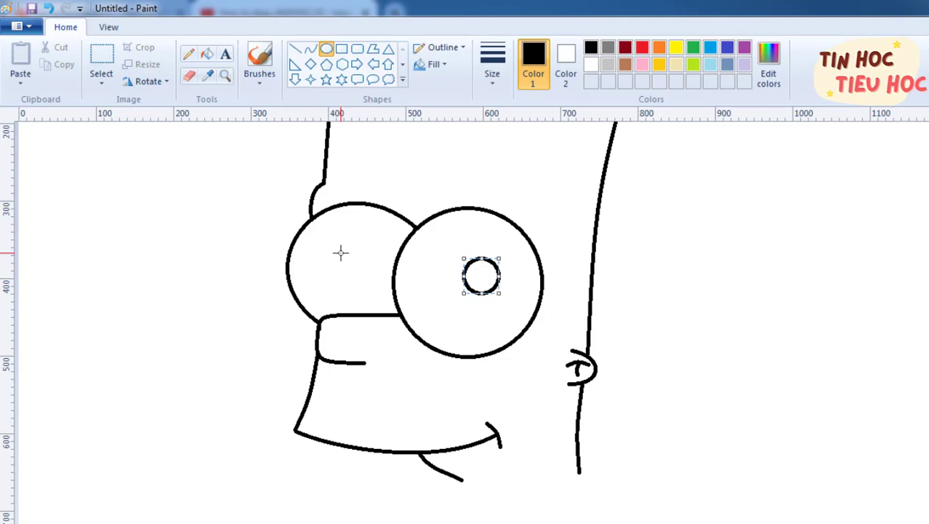
mouse_move(336, 255)
mouse_down()
mouse_move(372, 291)
mouse_move(353, 268)
mouse_move(370, 251)
mouse_up()
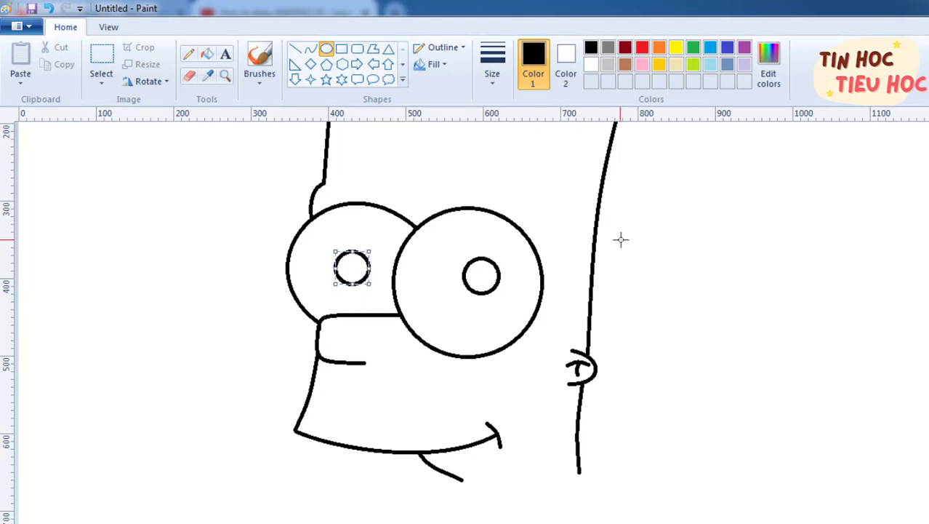
click(651, 270)
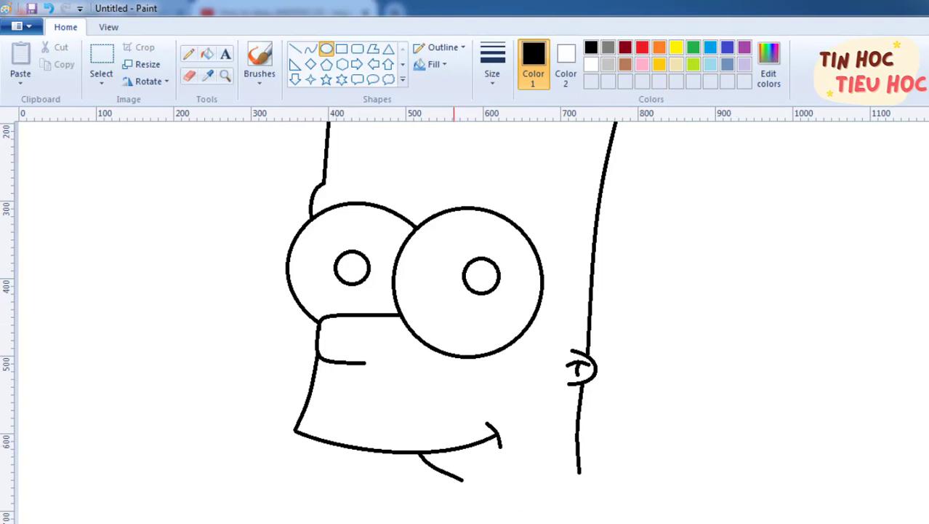
drag(459, 479, 473, 505)
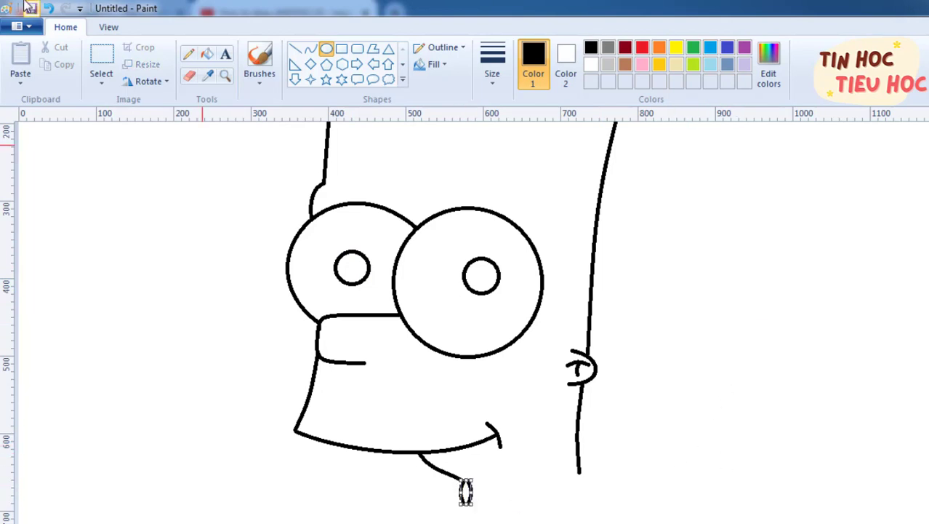
click(48, 8)
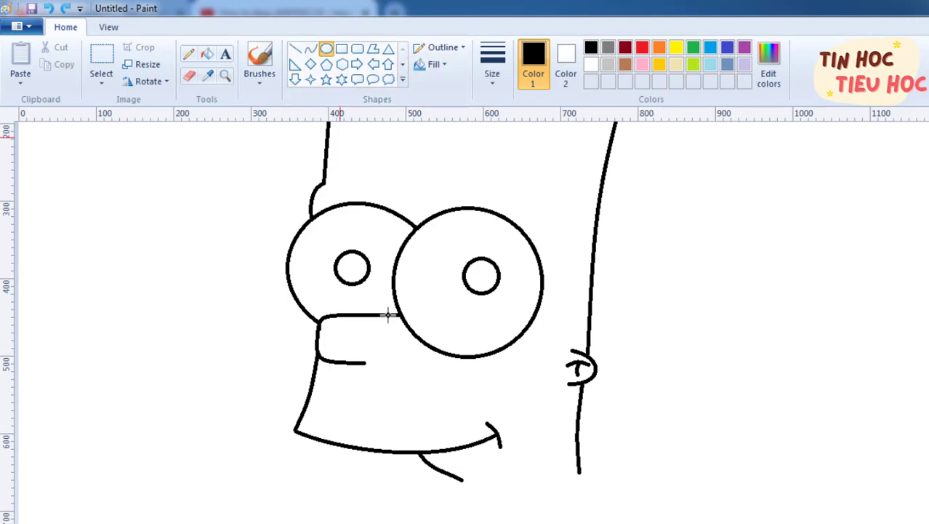
drag(460, 478, 474, 501)
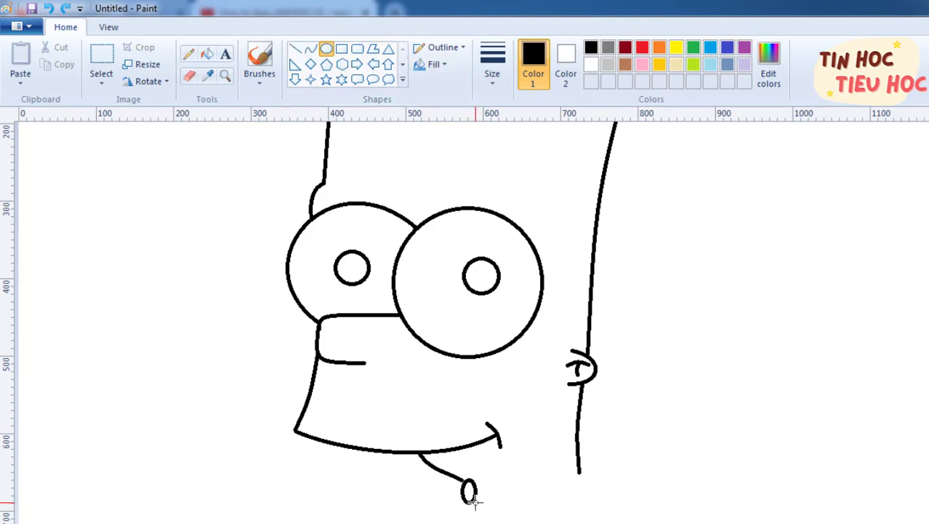
click(48, 8)
Step: Draw a short, nearly vertical front-of-neck curve about 45 px tall, running down from the end of the chin curve
click(309, 51)
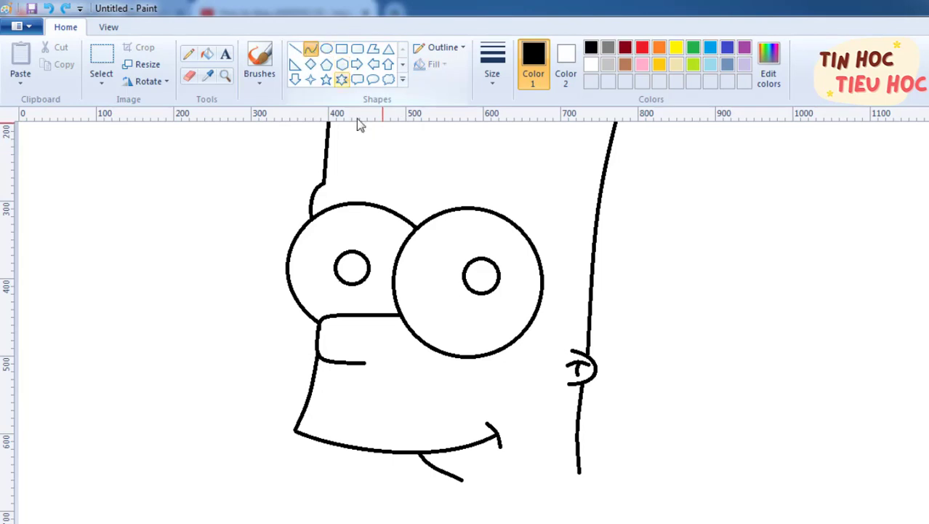
drag(461, 480, 468, 514)
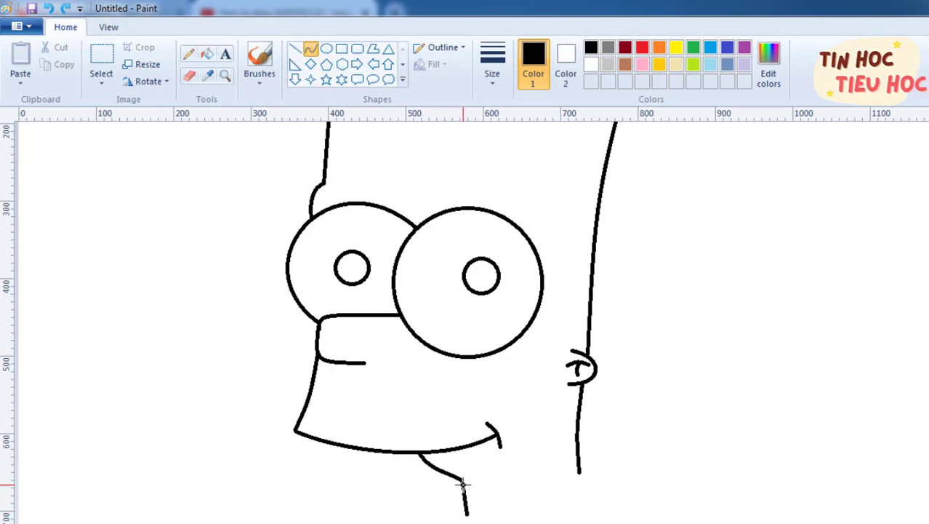
drag(462, 481, 465, 482)
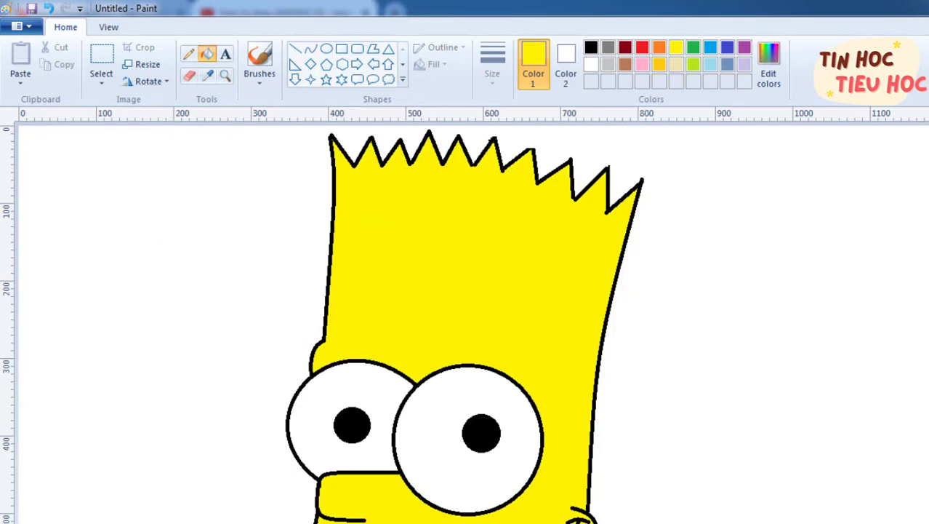
Step: Erase the sharp outline corner where the front of the muzzle meets the mouth line
scroll(473, 324, down, 3)
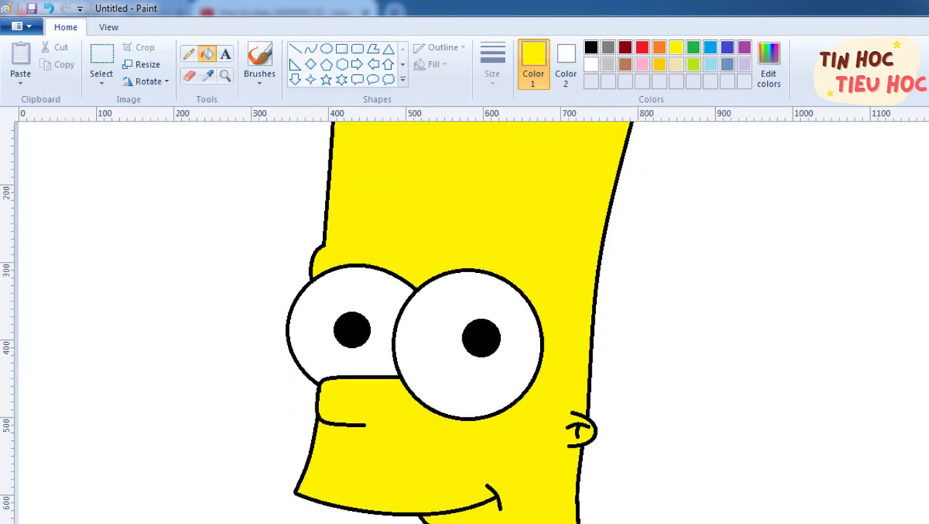
scroll(497, 260, down, 2)
click(189, 76)
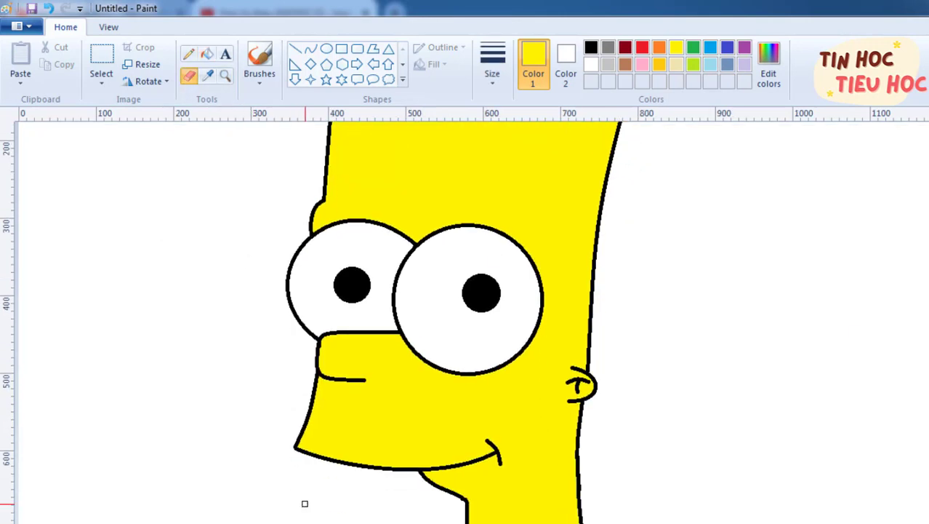
drag(294, 441, 304, 456)
Step: Close the erased gap at the muzzle's front corner with a rounded black curve about 20 px tall
ctrl+scroll(465, 320, up, 1)
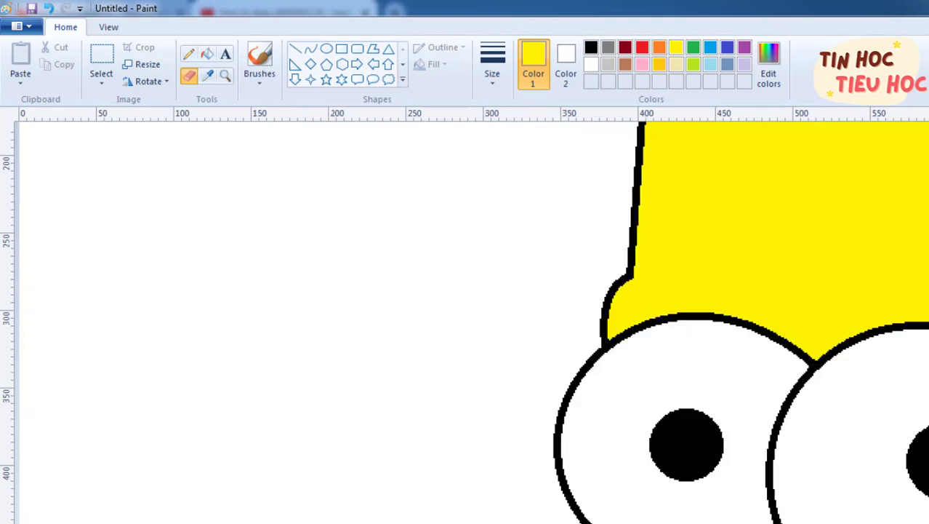
scroll(758, 516, down, 5)
scroll(724, 509, right, 5)
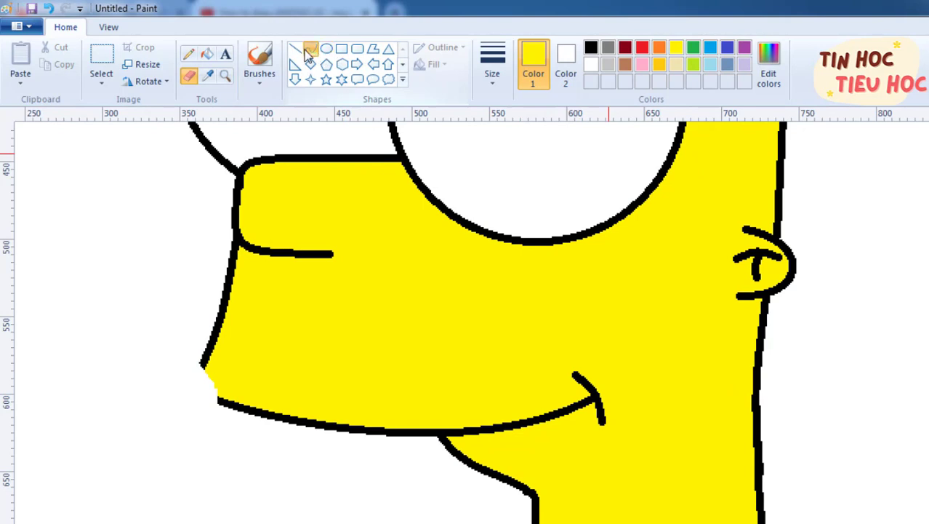
click(311, 49)
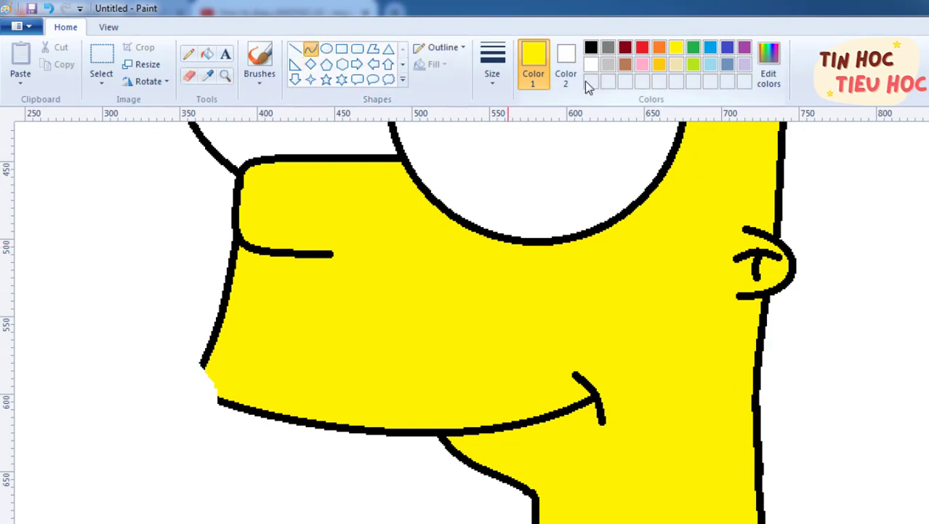
click(590, 47)
mouse_move(208, 360)
mouse_down()
mouse_move(221, 404)
mouse_move(206, 361)
mouse_move(201, 386)
mouse_move(192, 389)
mouse_move(193, 380)
mouse_up()
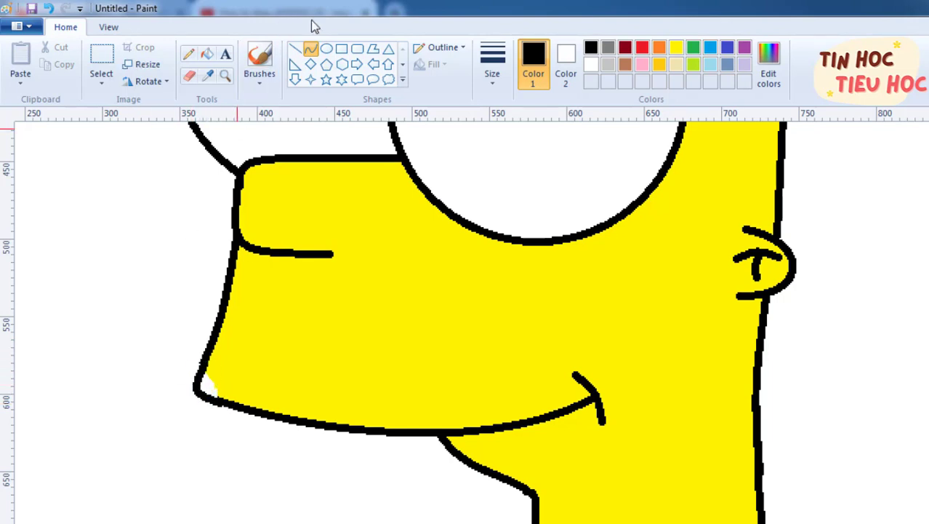
Step: Fill the small white area inside the rounded muzzle corner with yellow
click(207, 54)
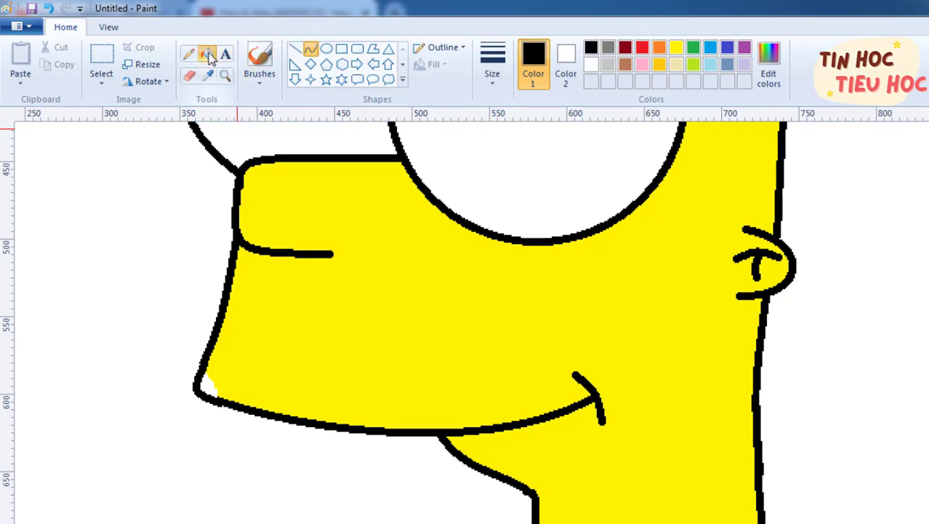
click(675, 48)
click(205, 384)
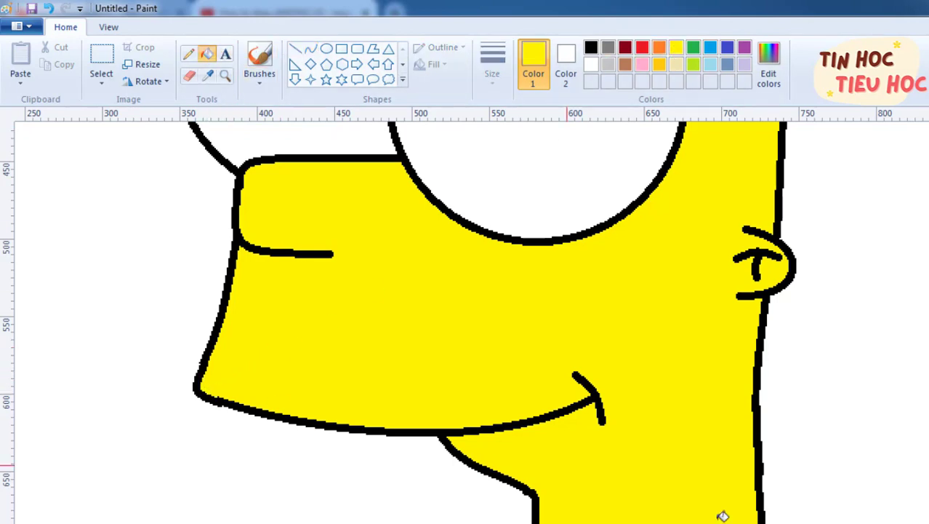
Step: Zoom back out and look over the coloured head from the hair spikes down to the neck
key(ctrl+Page_Down)
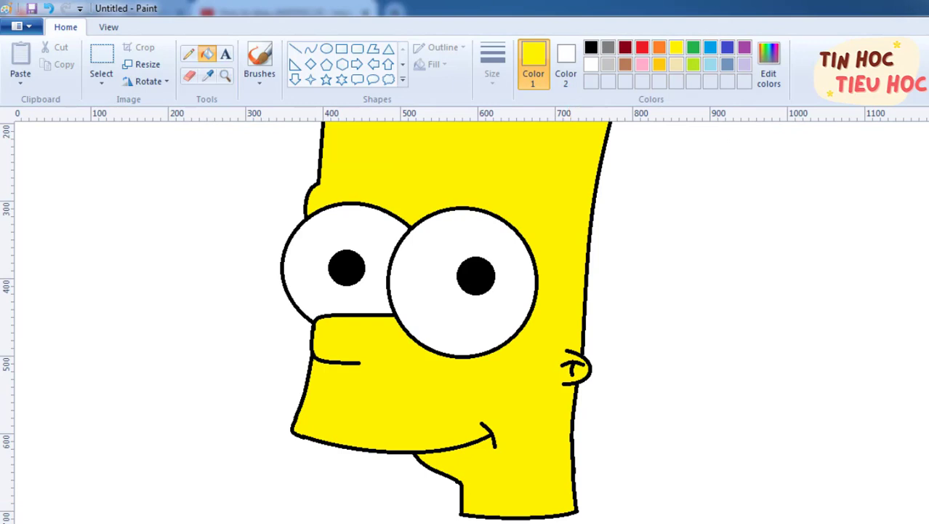
scroll(465, 320, up, 3)
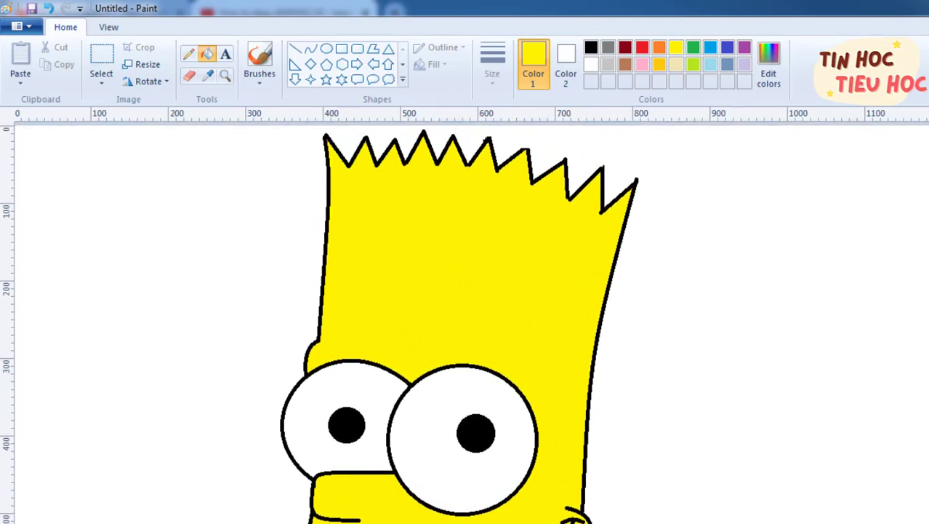
scroll(466, 320, down, 3)
scroll(465, 319, up, 3)
scroll(466, 320, down, 3)
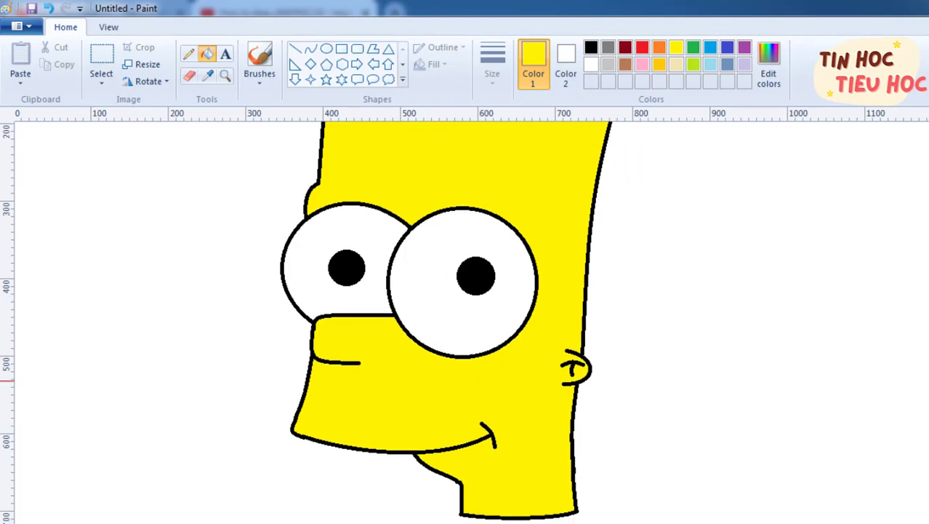
scroll(465, 320, up, 3)
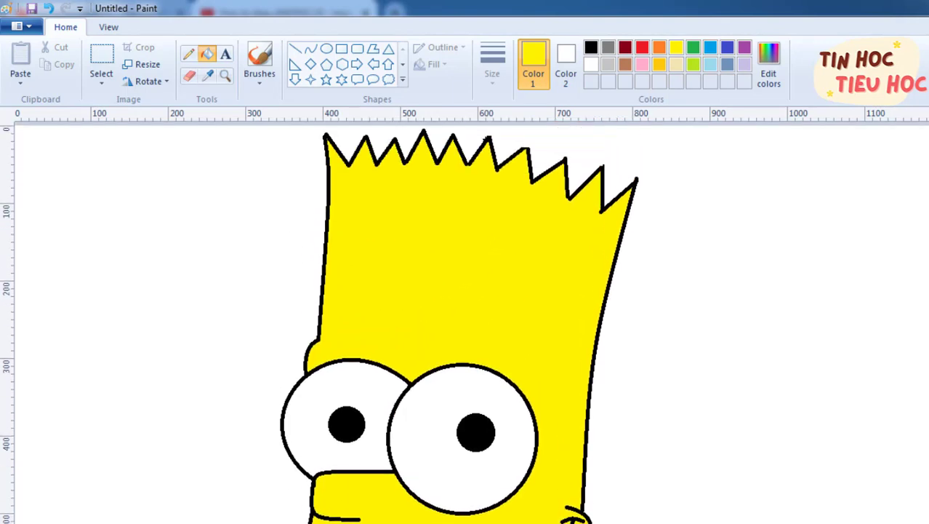
scroll(465, 320, down, 2)
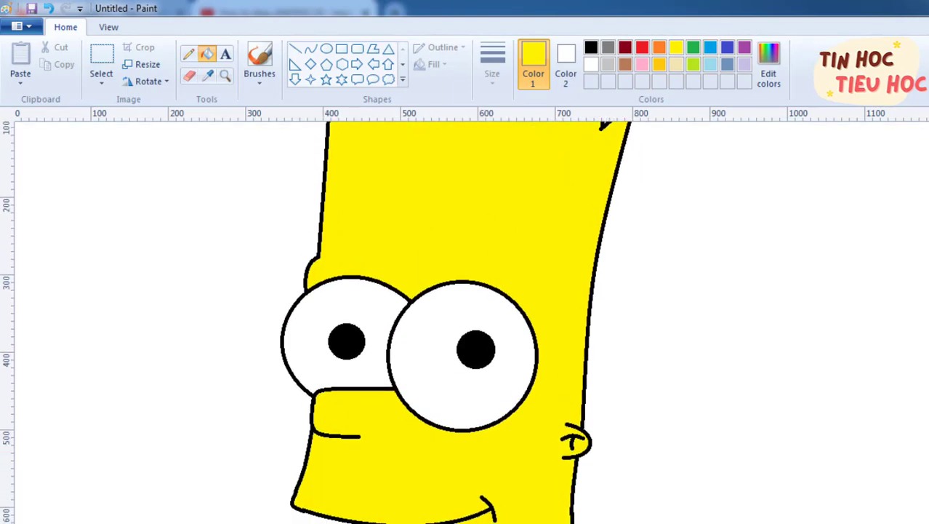
scroll(466, 320, down, 2)
scroll(465, 320, up, 3)
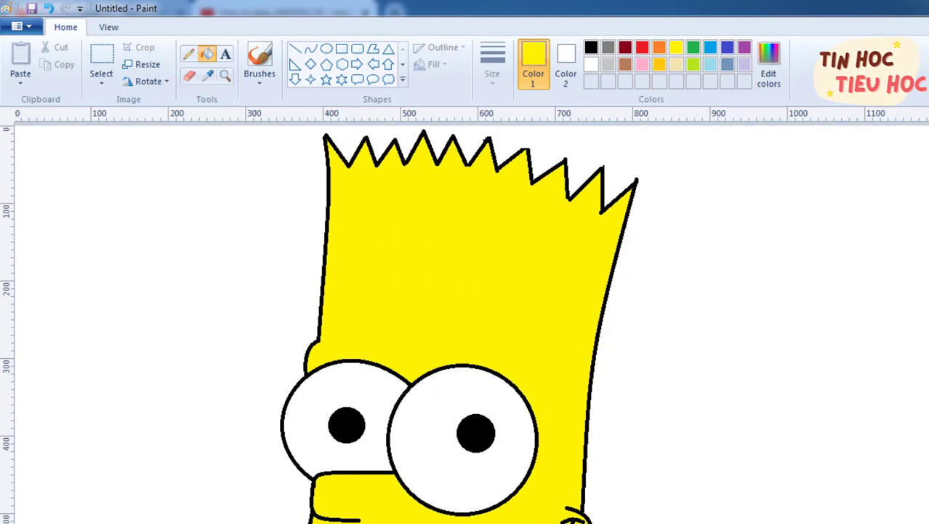
scroll(465, 320, down, 2)
scroll(465, 320, down, 1)
scroll(465, 320, up, 1)
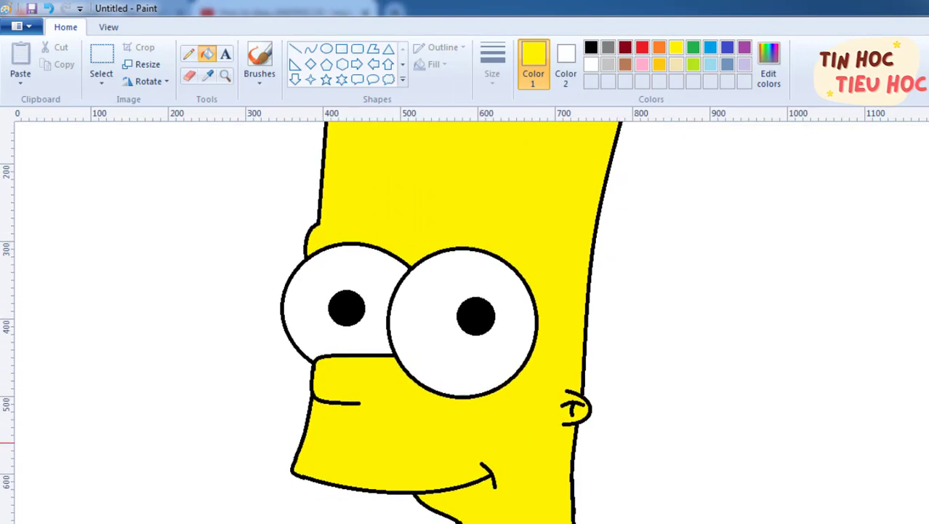